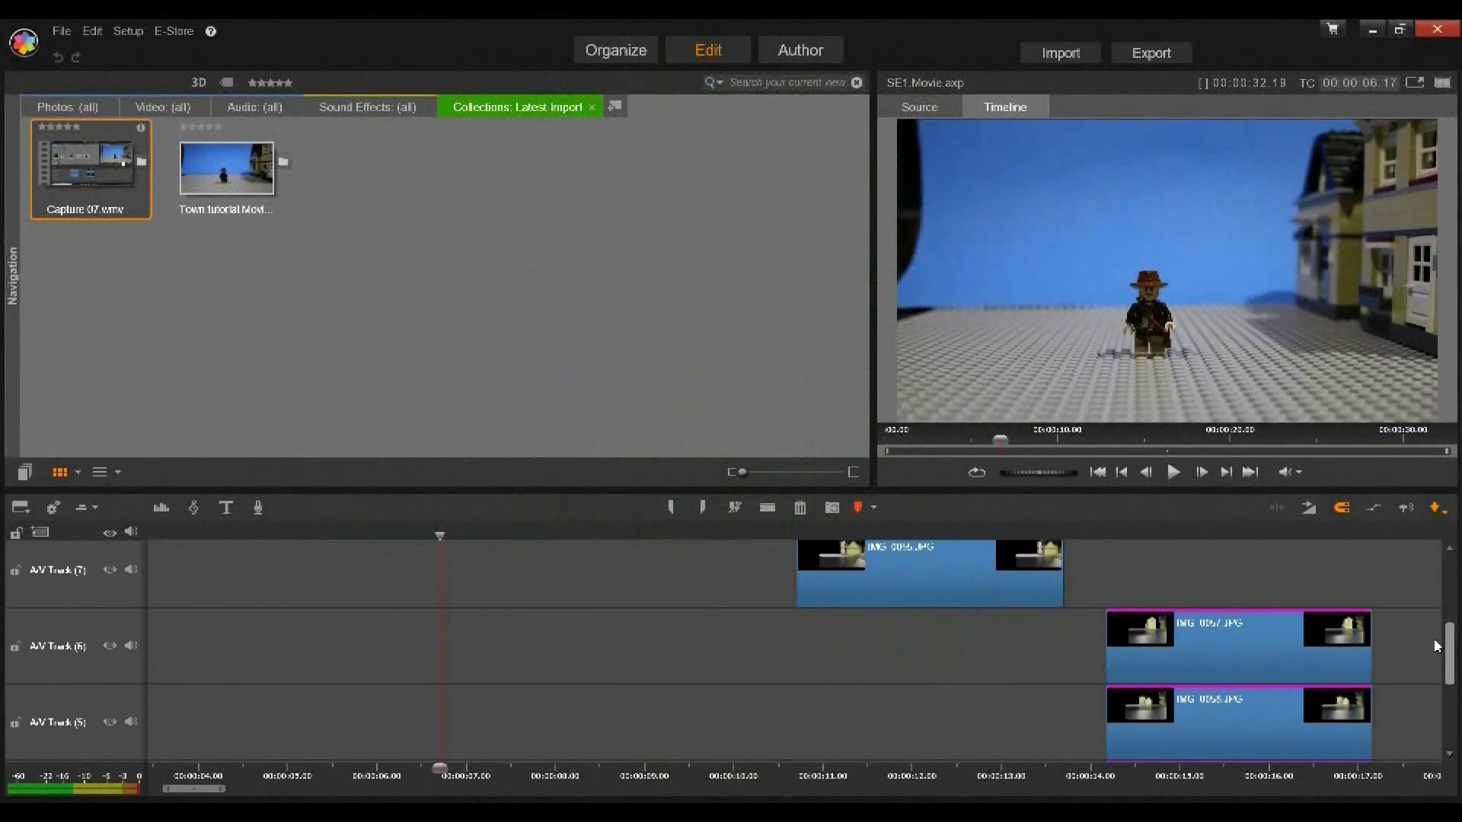
scroll(1423, 710, "down", 2)
Apply StudioChromaKeyer to img_0052, sampling the blue backdrop as the key colour
scroll(1431, 670, "up", 5)
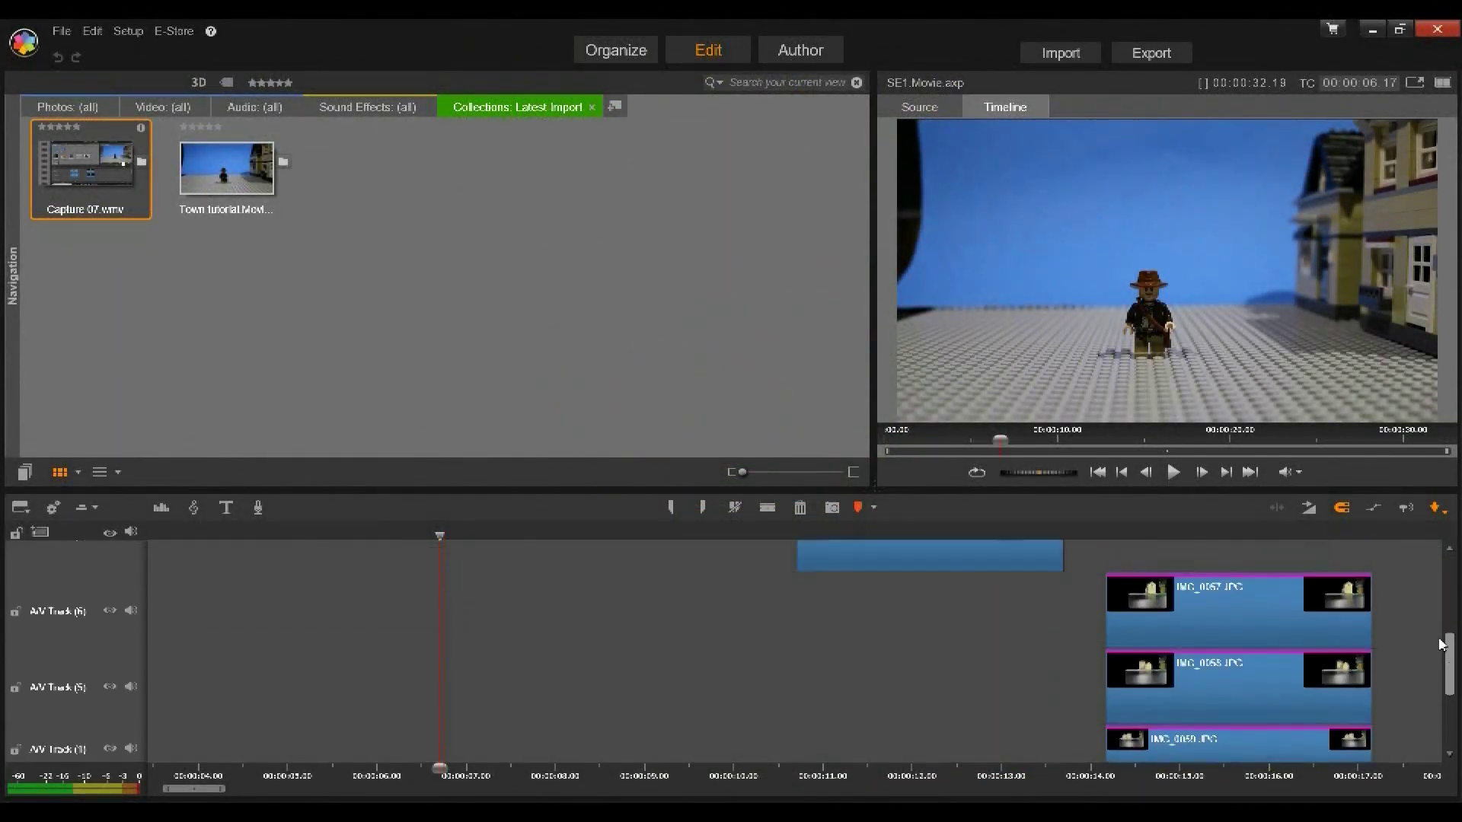
scroll(1454, 598, "up", 2)
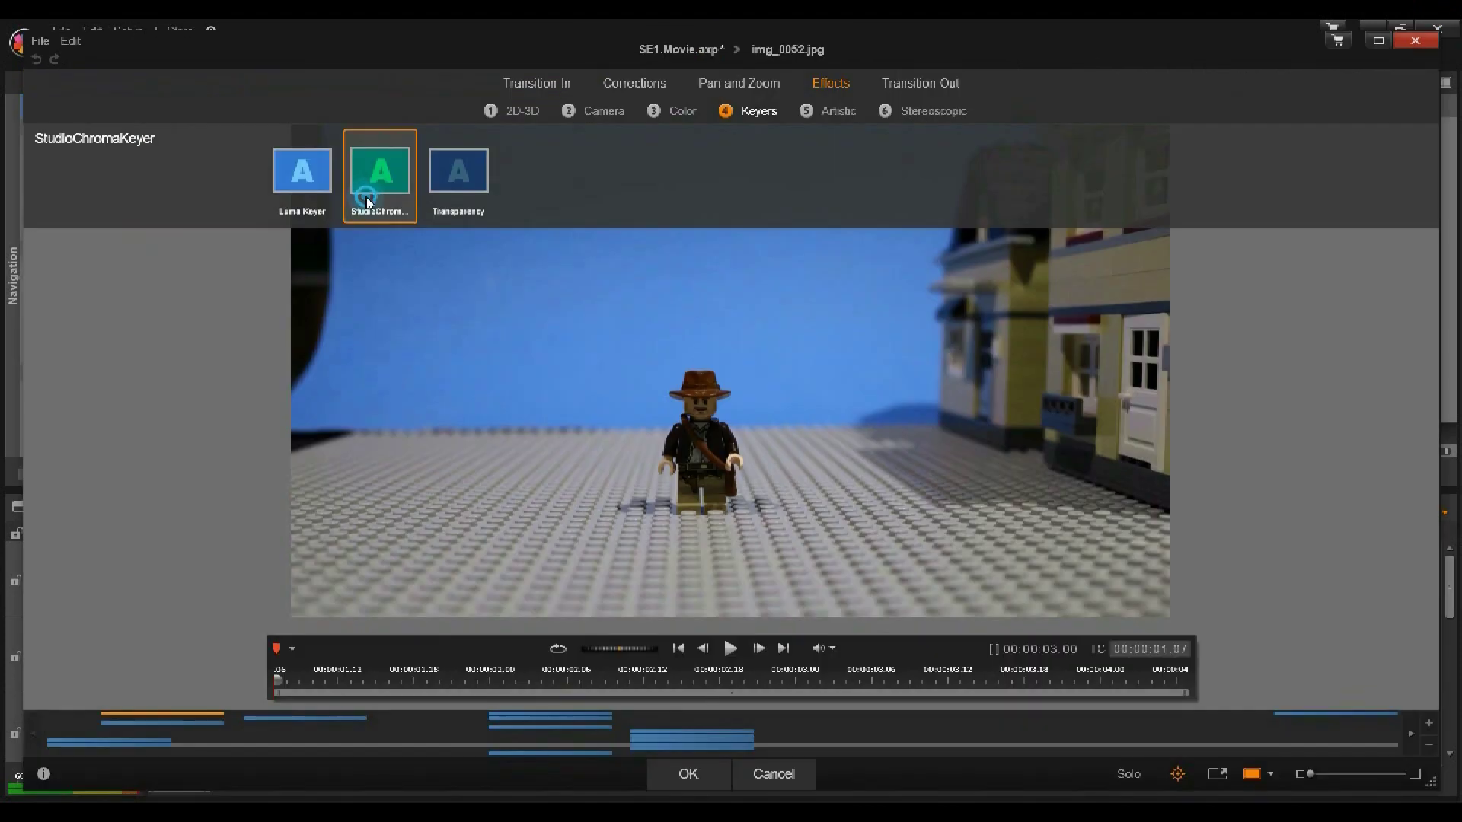
left_click(1305, 233)
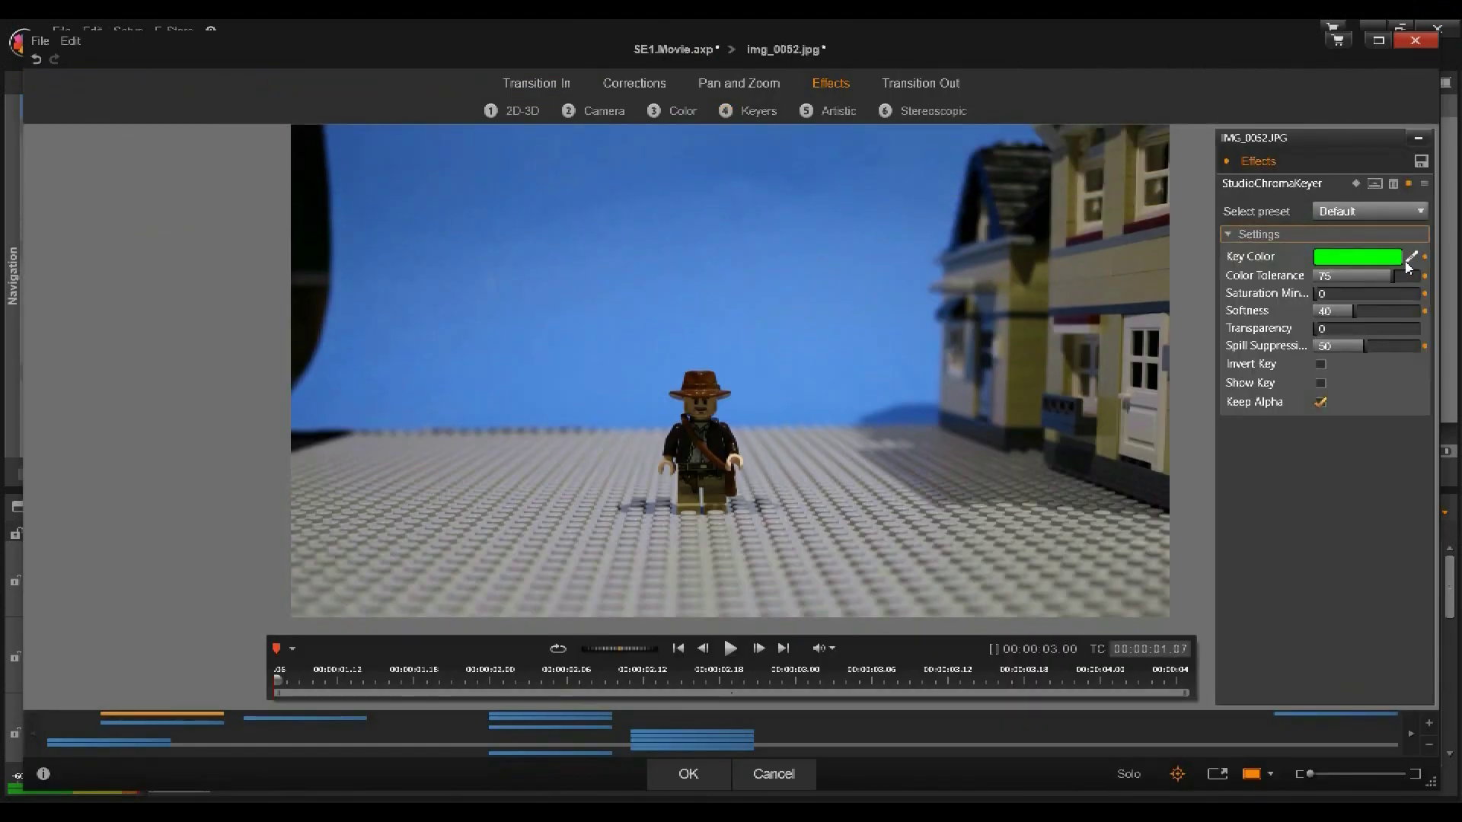
left_click(1411, 256)
left_click(816, 310)
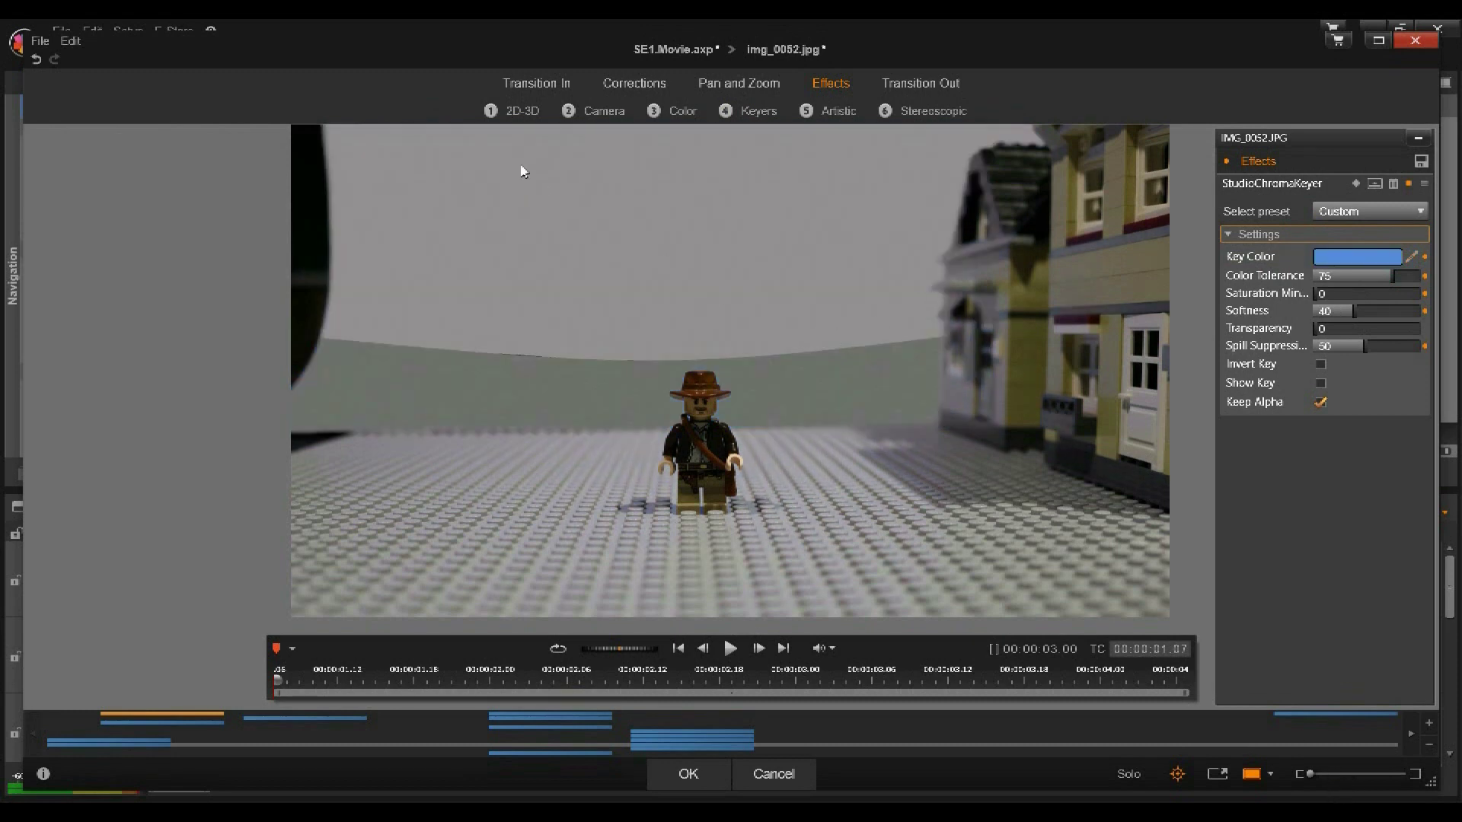
Add a 2D-3D Crop effect to img_0052 and zero its bottom crop
left_click(522, 111)
left_click(634, 196)
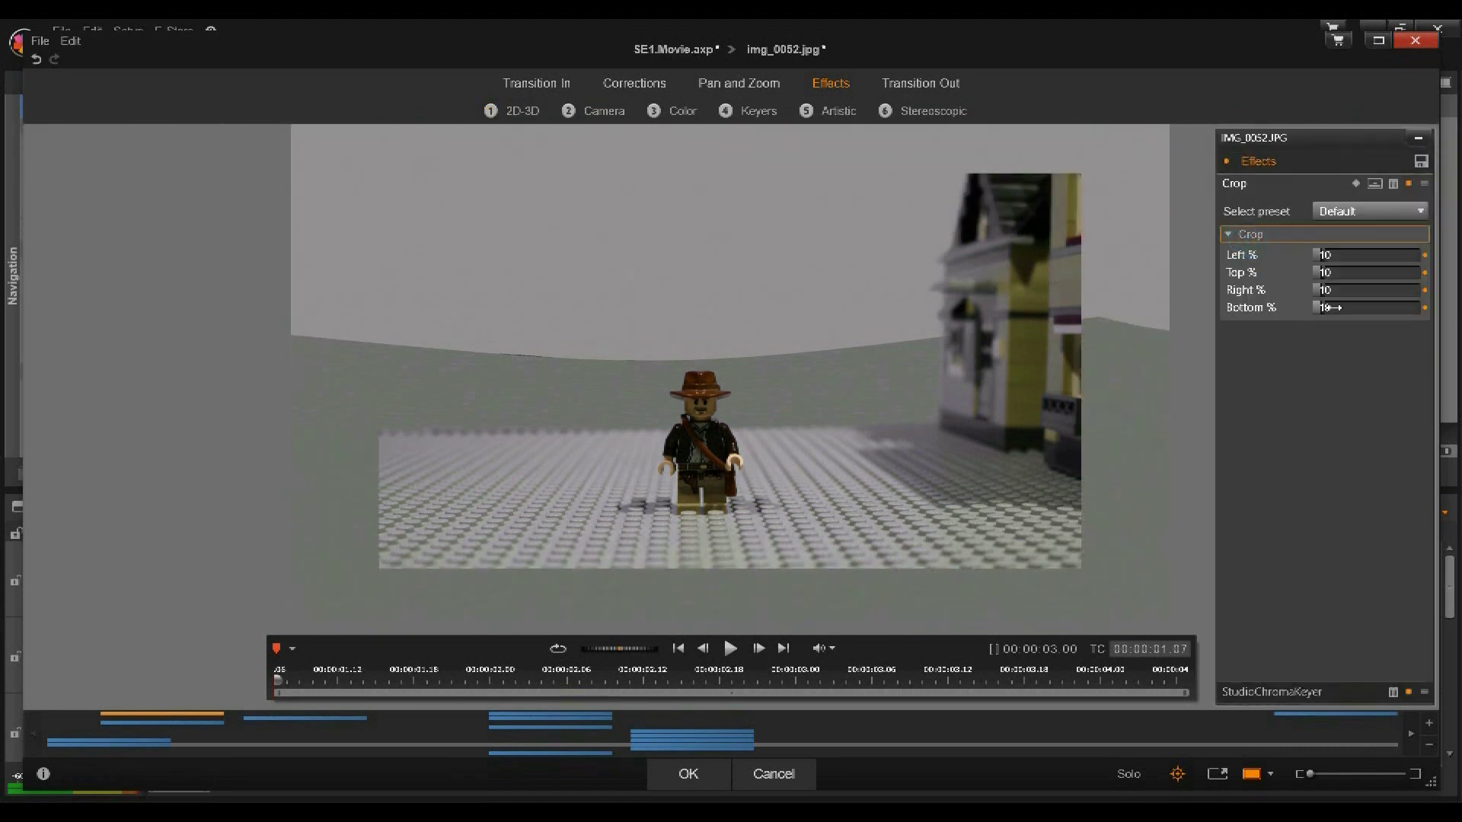
left_click_drag(1328, 307, 1340, 256)
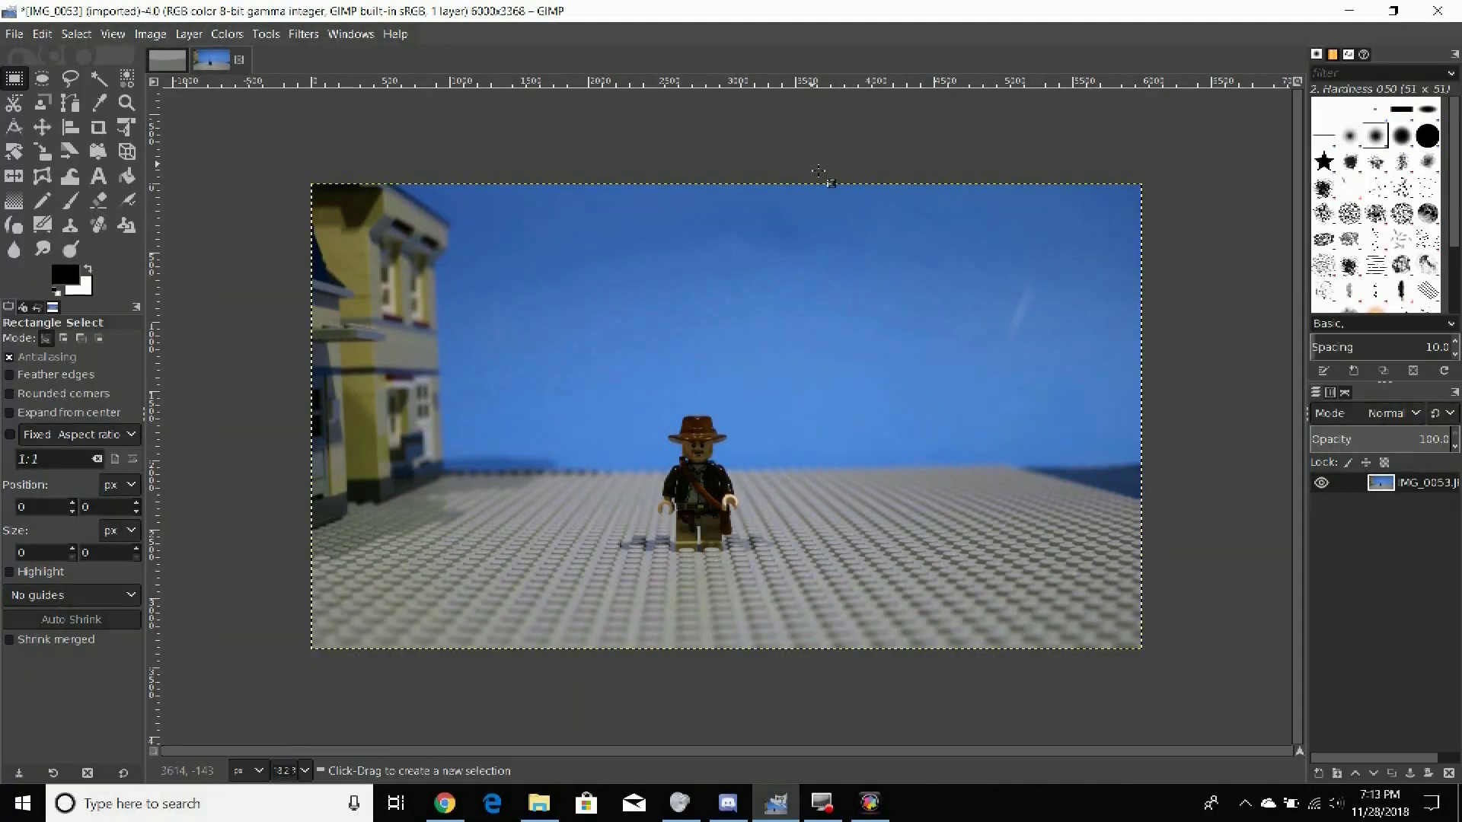
Select the right half of IMG_0053, delete it to transparency, then deselect
left_click_drag(798, 176, 1192, 720)
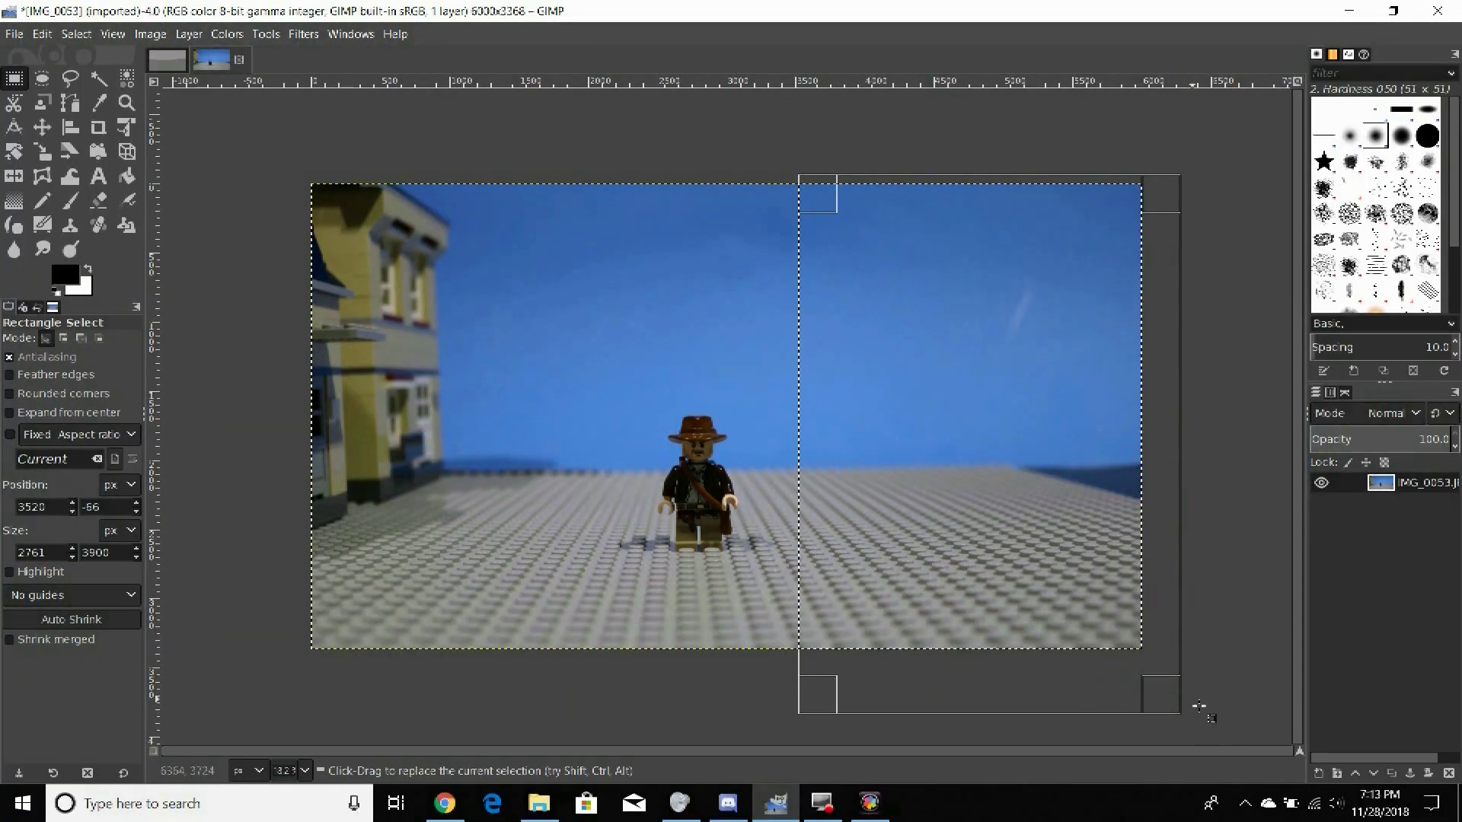
key("Delete")
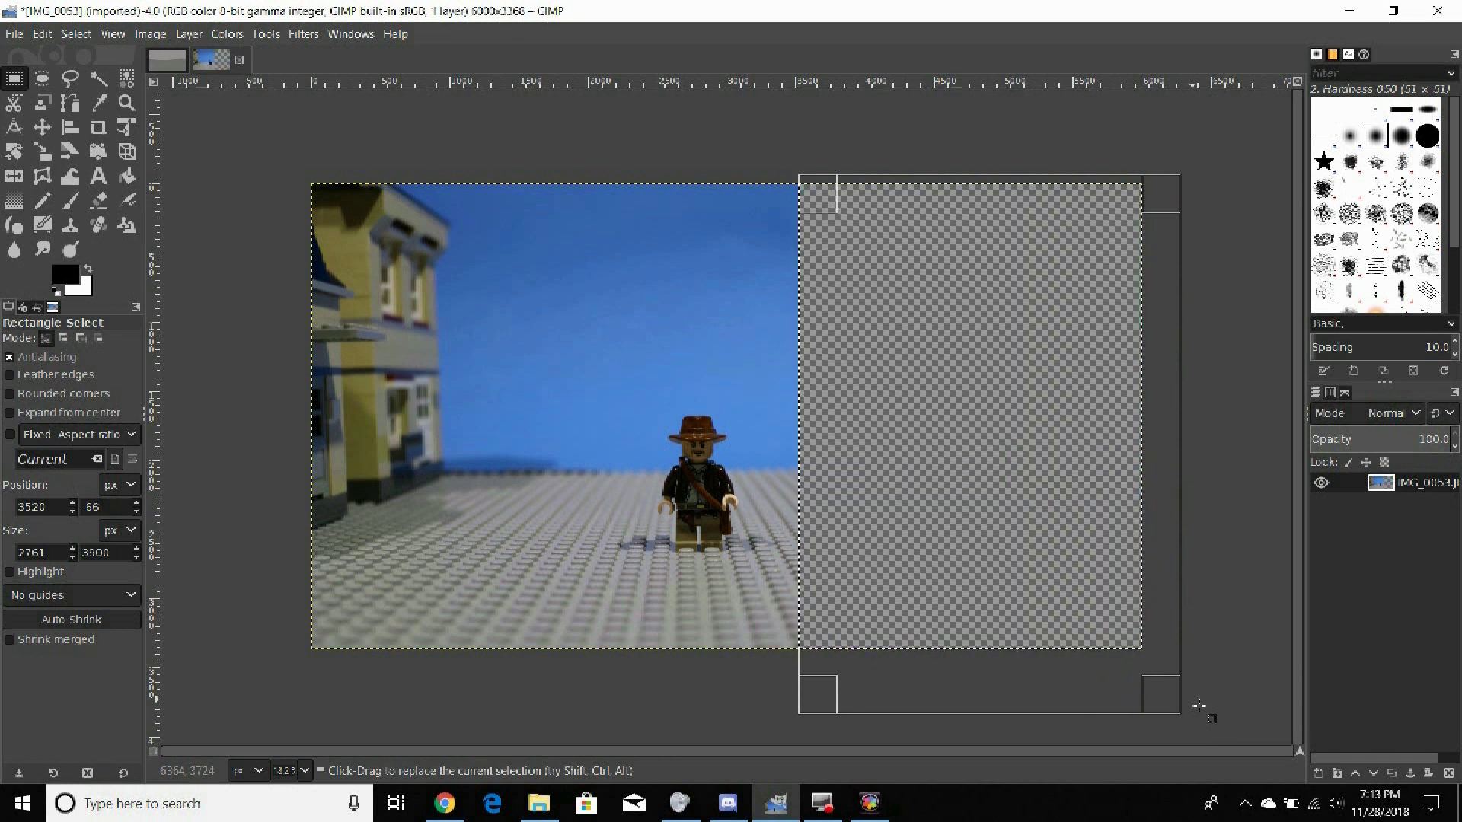
left_click(1237, 551)
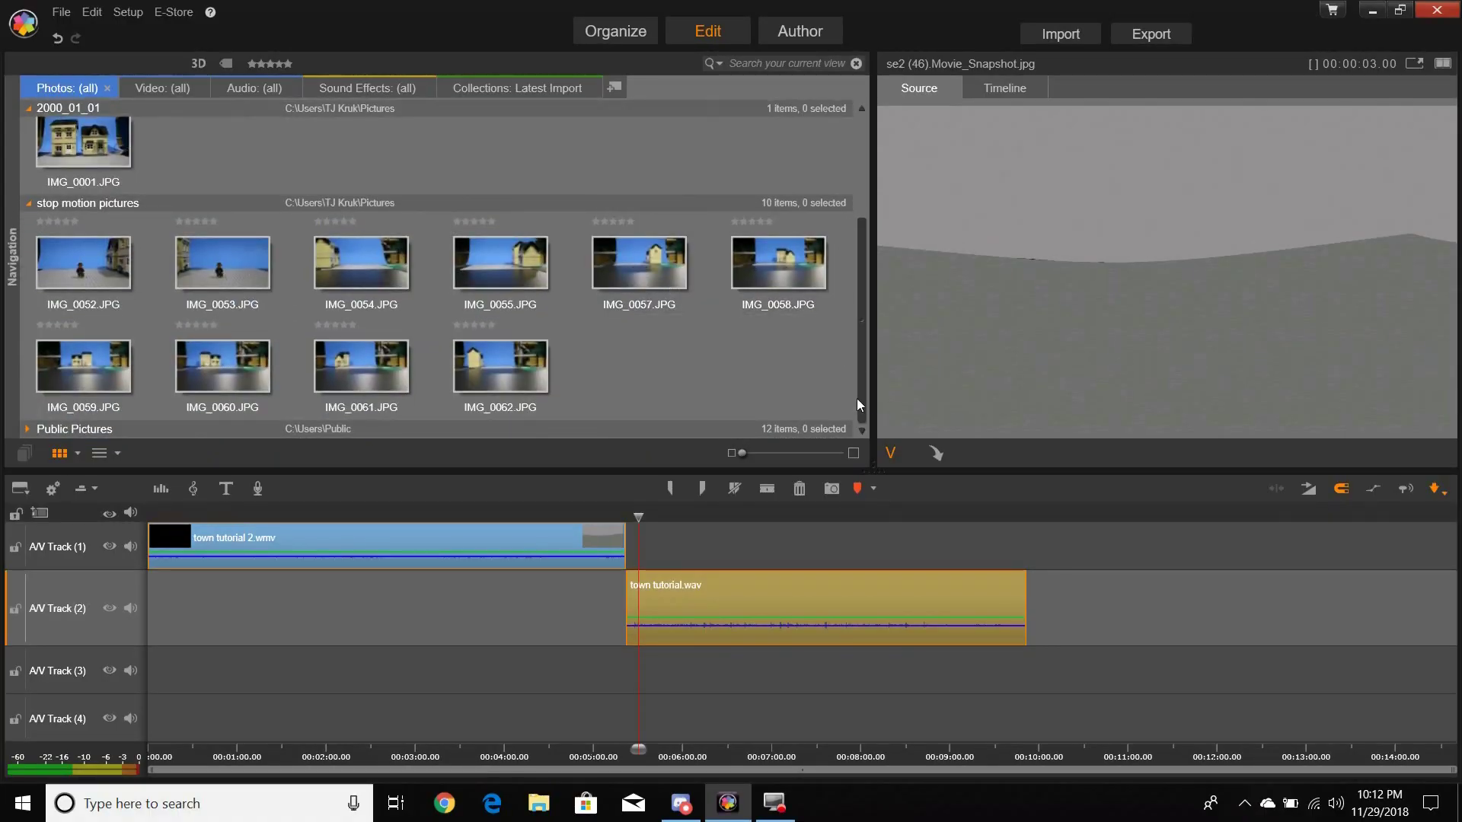
Move IMG_0052 on A/V Track 10 to start directly above IMG_0053 at about 4 seconds
left_click_drag(828, 405, 25, 236)
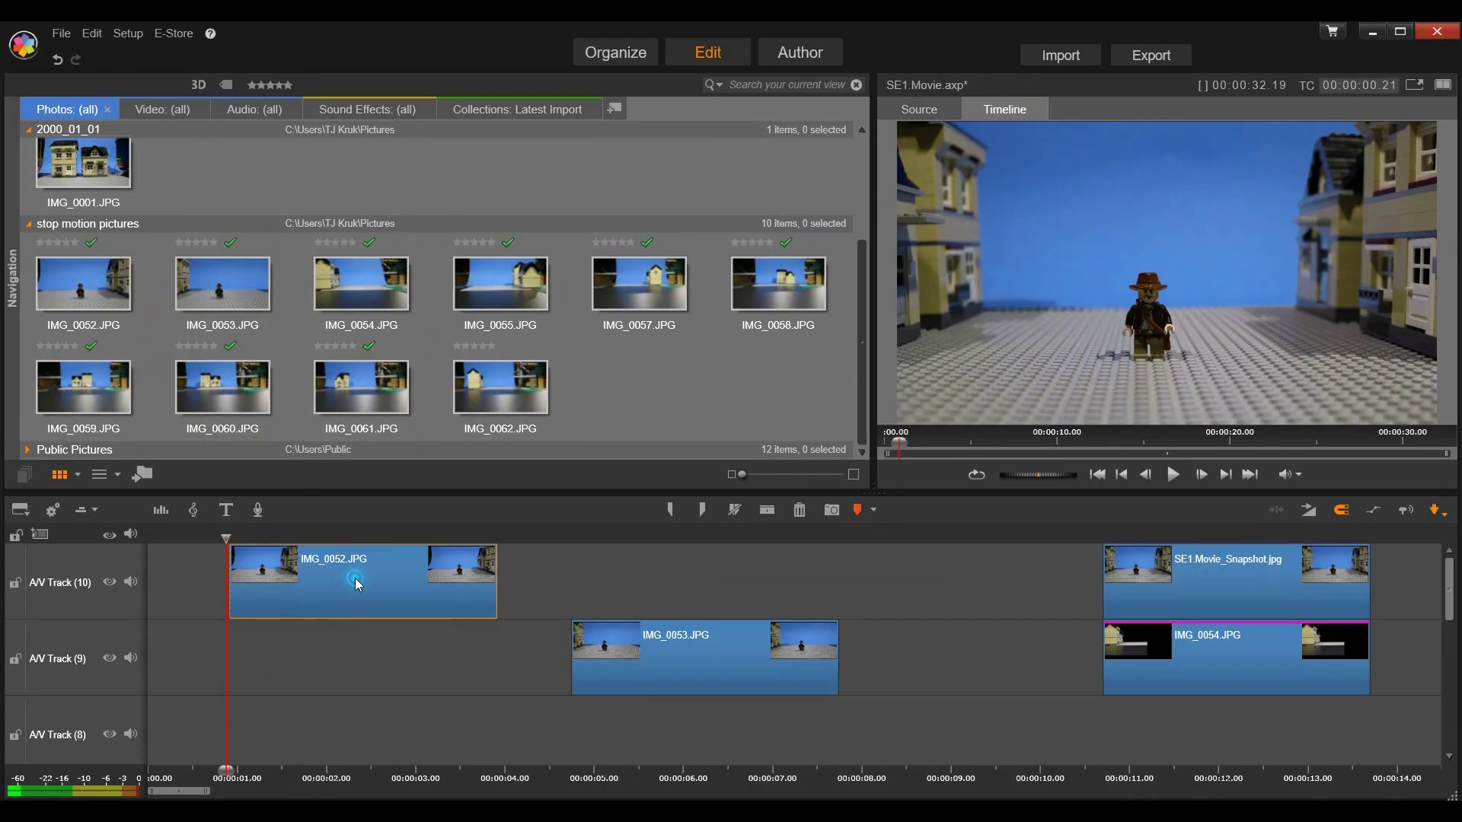
left_click_drag(357, 585, 706, 570)
left_click(673, 539)
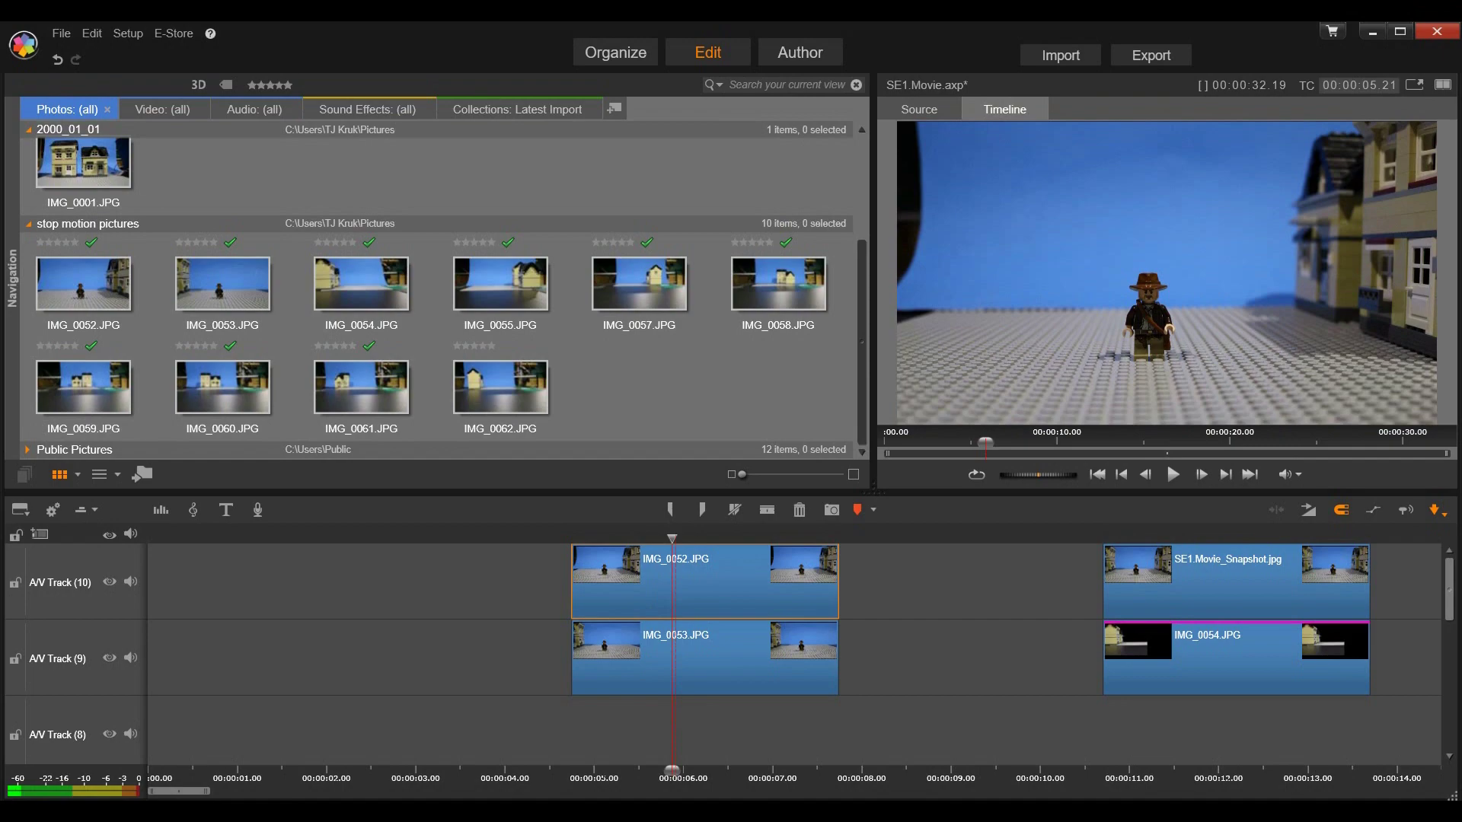
Apply StudioChromaKeyer to img_0052, sampling the blue sky as the key colour
left_click(727, 735)
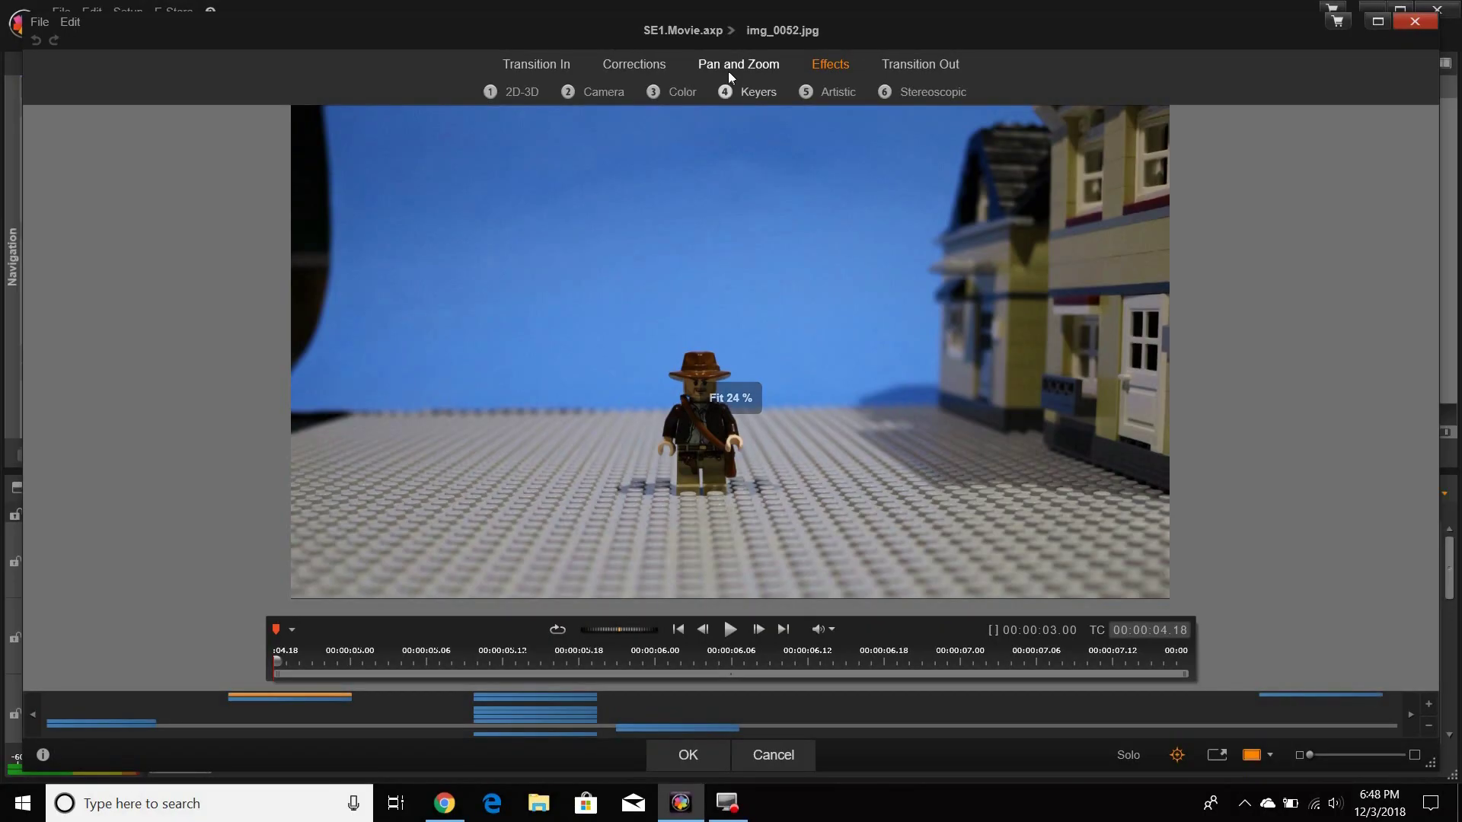
left_click(726, 92)
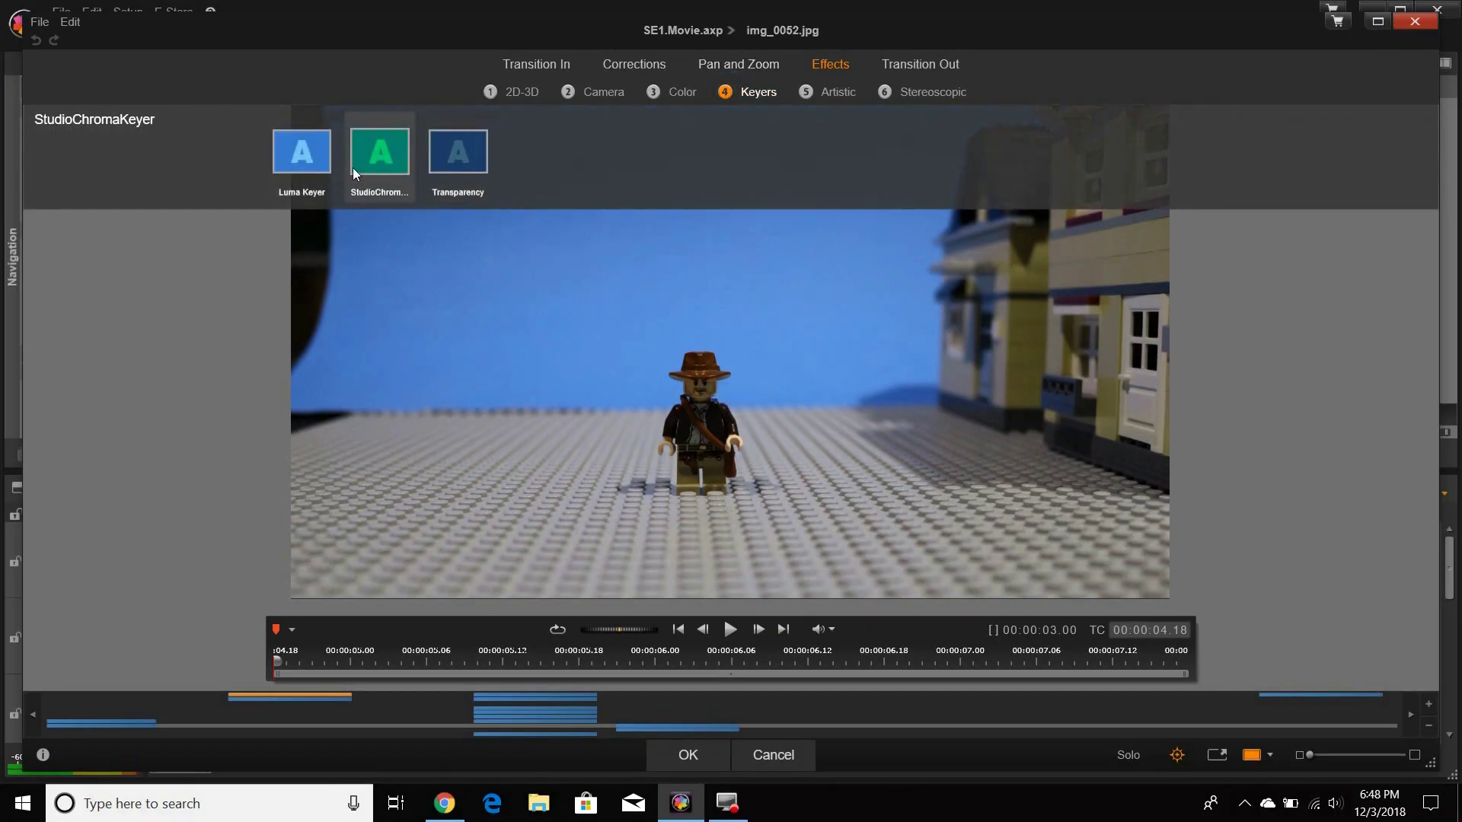
left_click(353, 167)
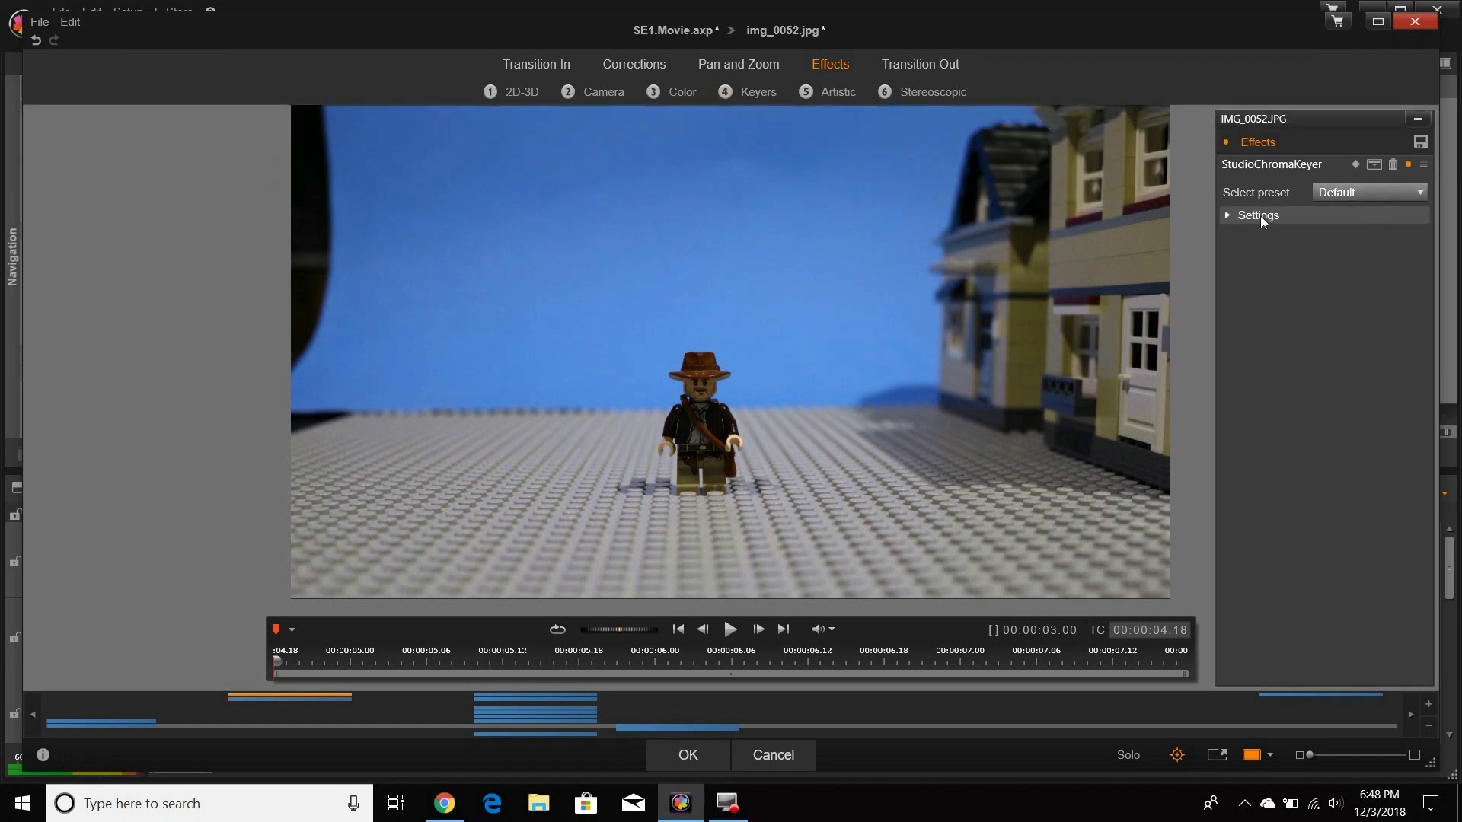
left_click(1260, 216)
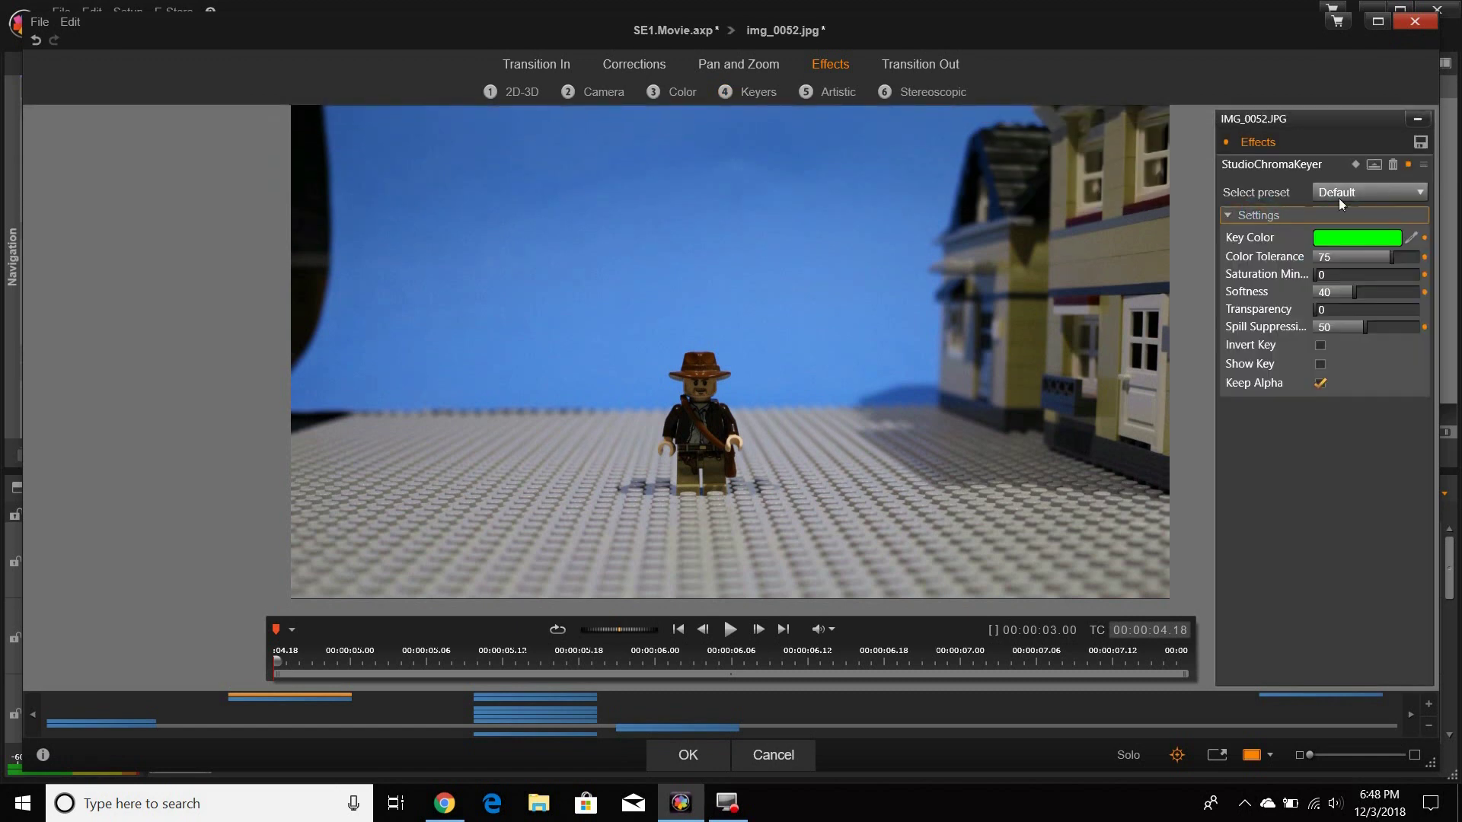
left_click(1410, 240)
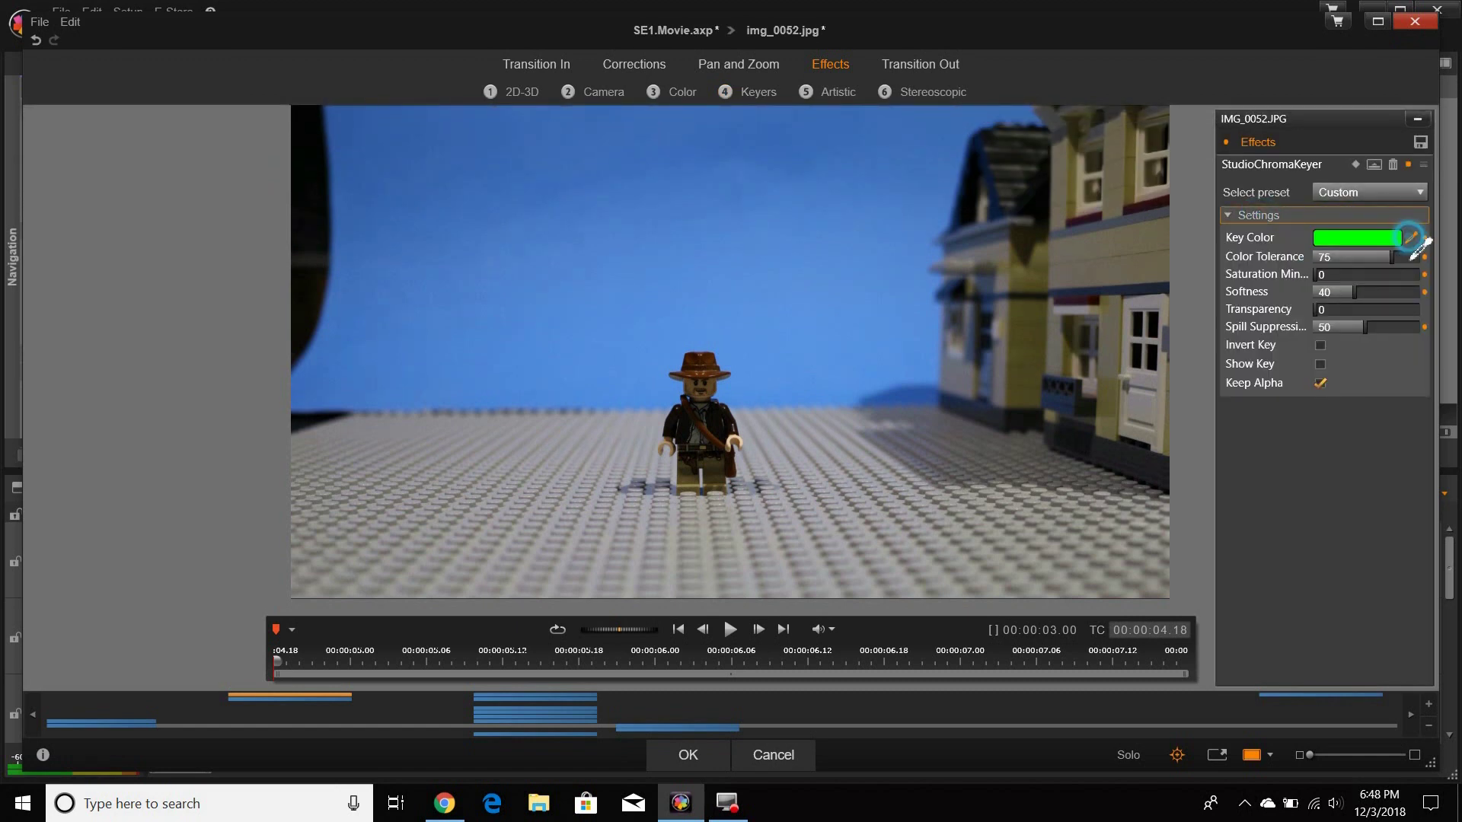
left_click(776, 294)
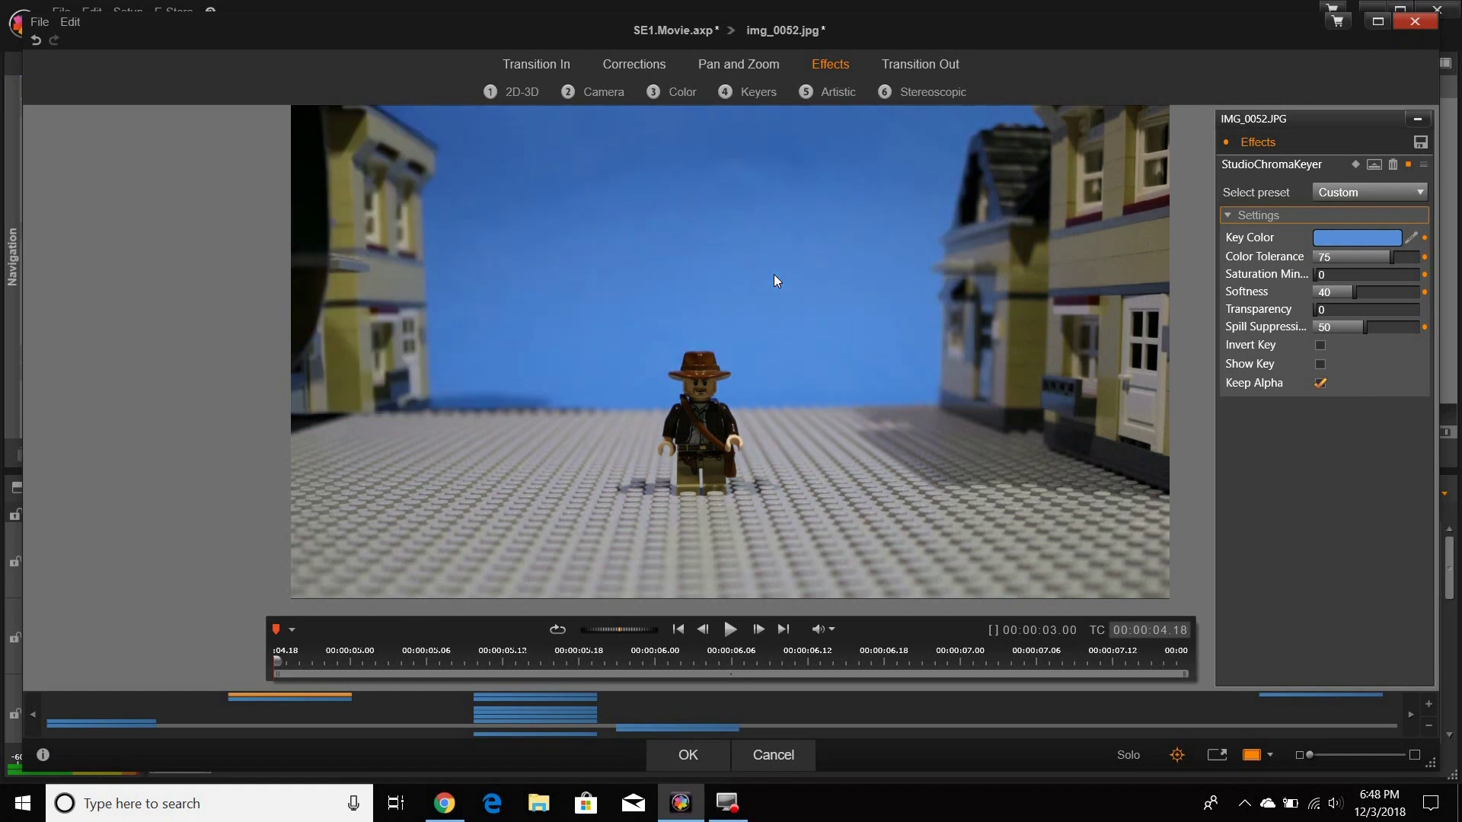
Add a Crop to img_0052 with Top and Right at 0 and Left at 49.564%
left_click(632, 157)
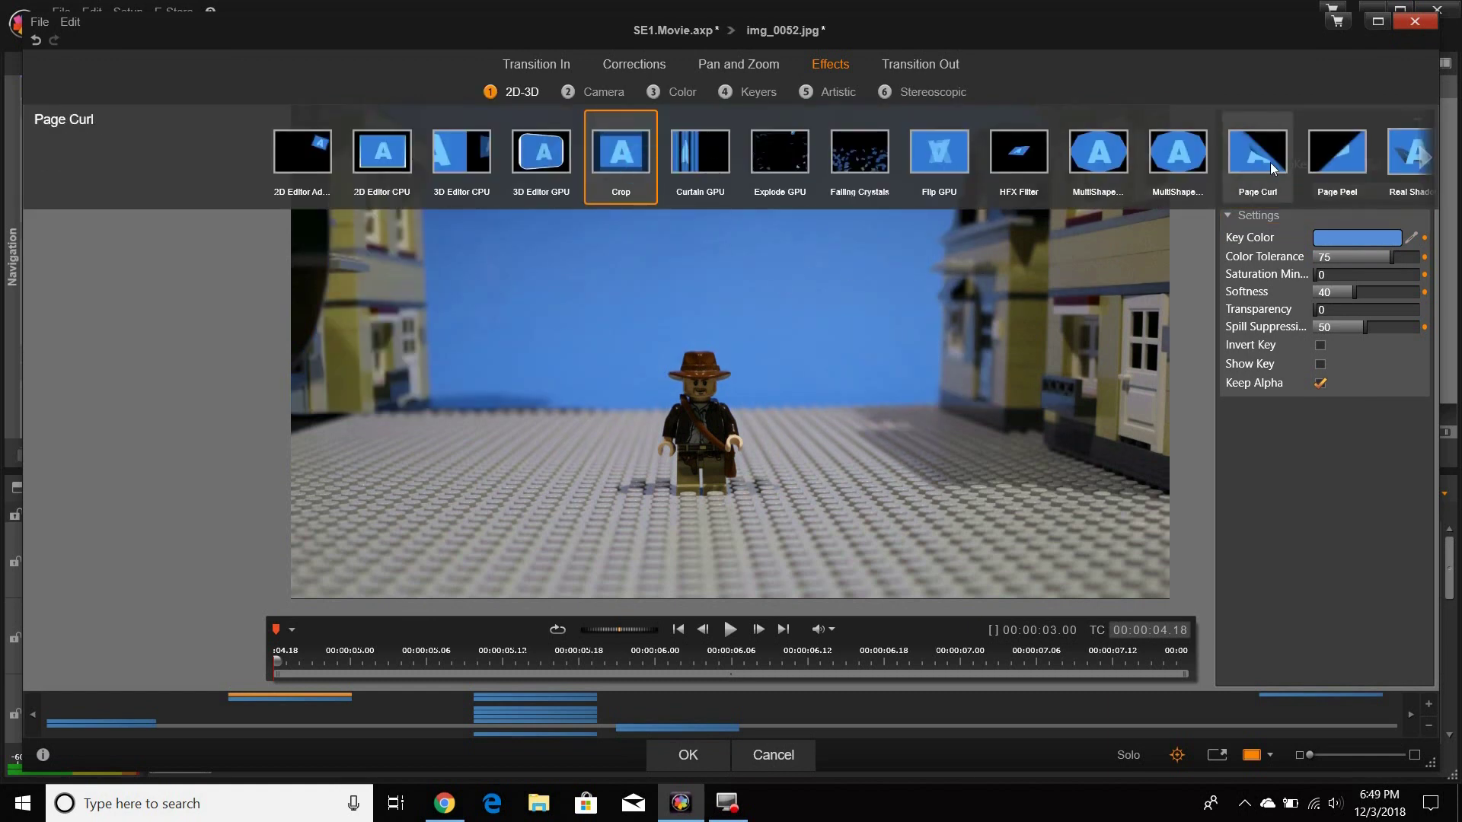
left_click(1255, 216)
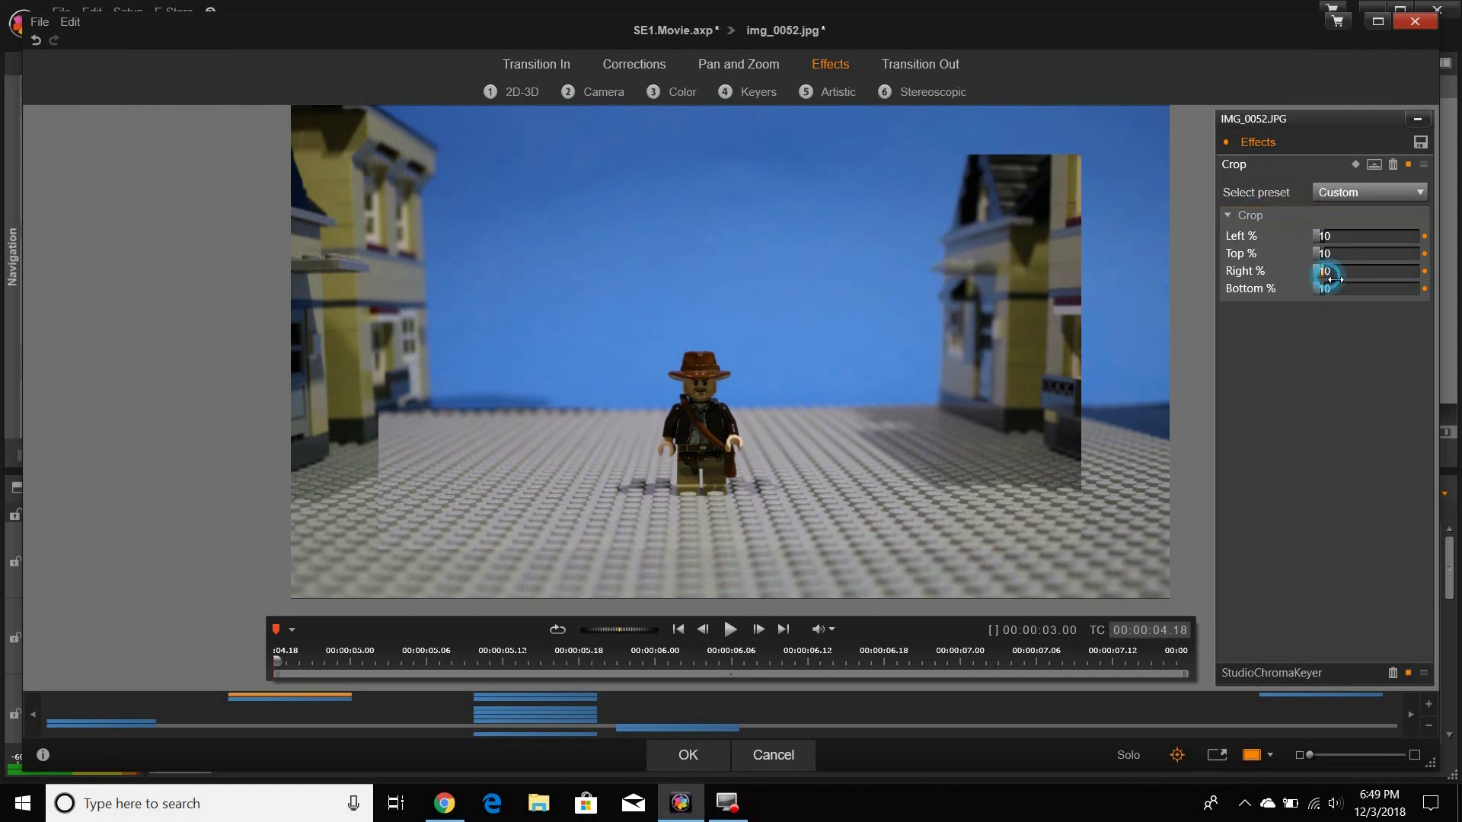
left_click_drag(1326, 271, 1314, 288)
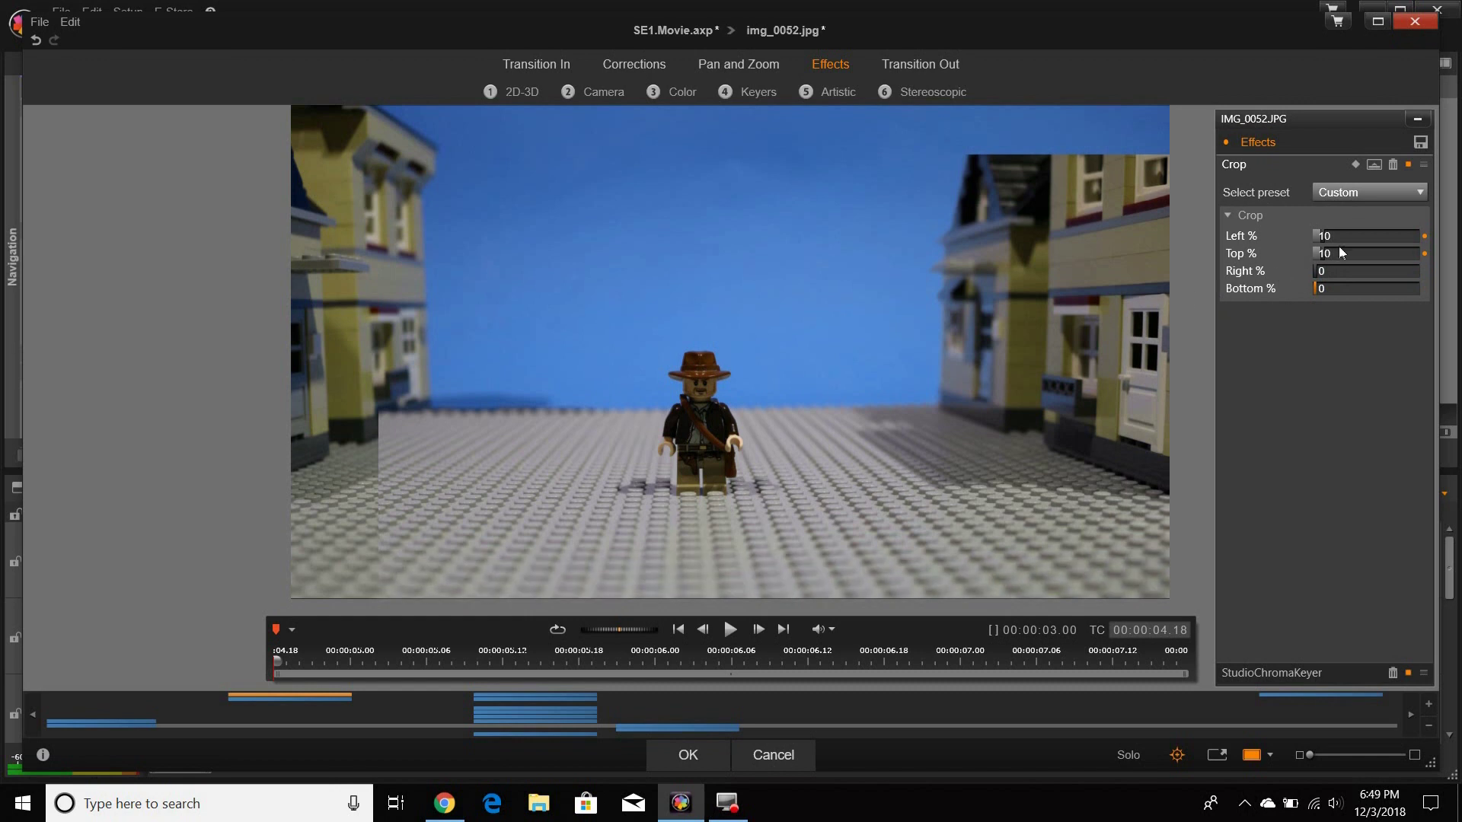
left_click_drag(1333, 258, 1315, 256)
left_click_drag(1336, 243, 1417, 250)
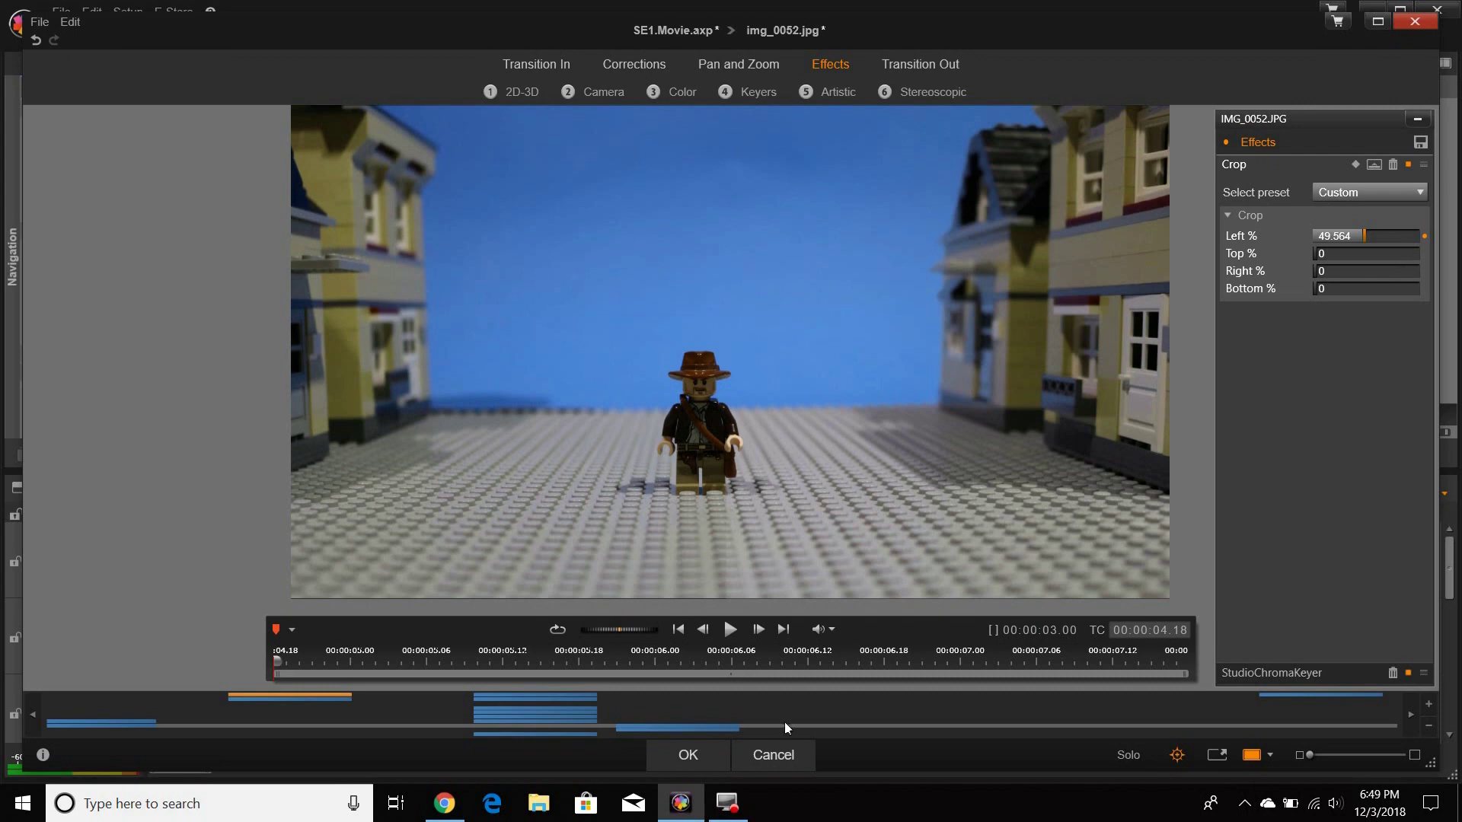
Key out the blue sky in the snapshot photo with StudioChromaKeyer
left_click(685, 755)
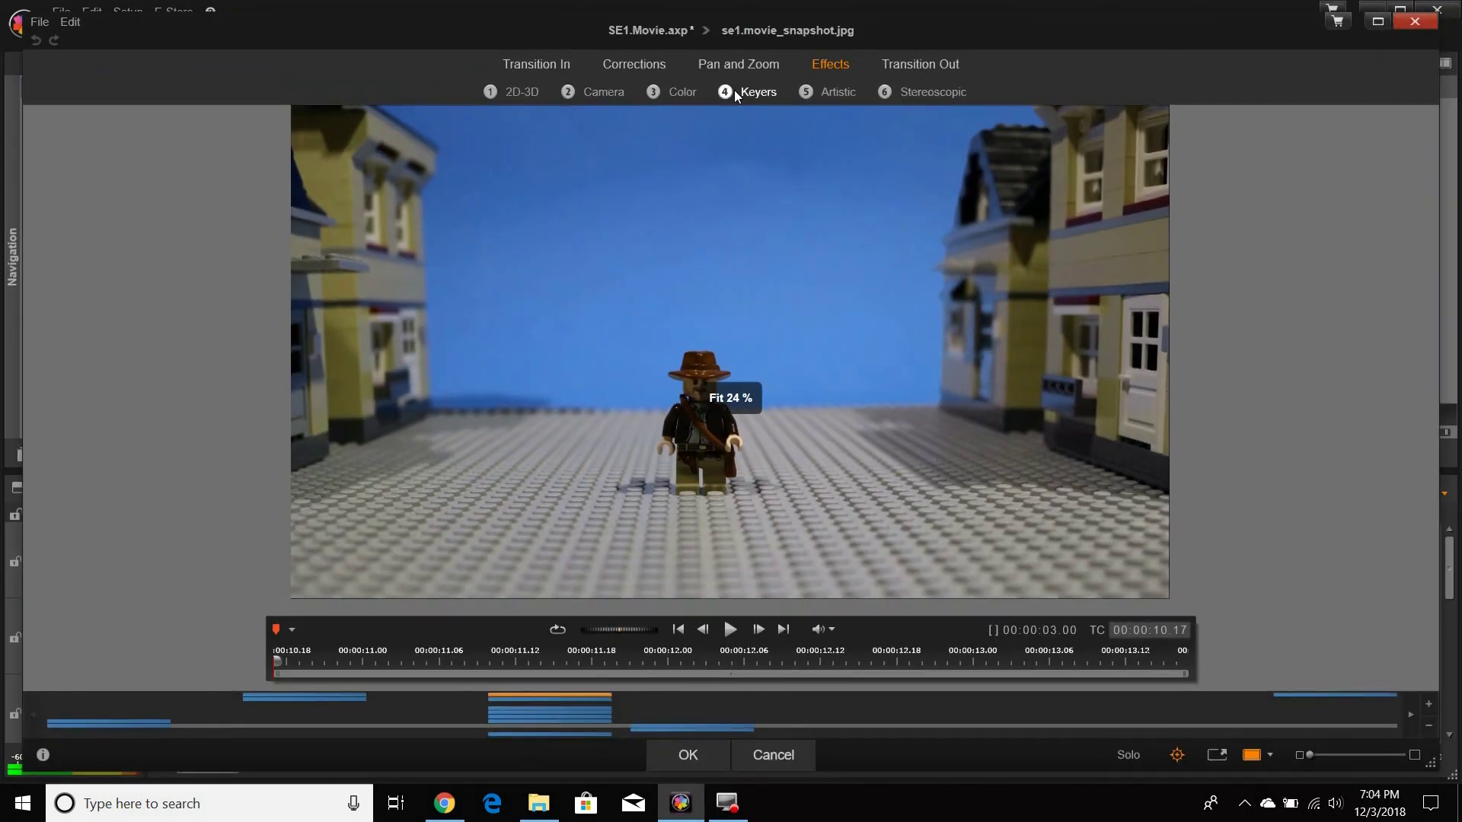
left_click(734, 91)
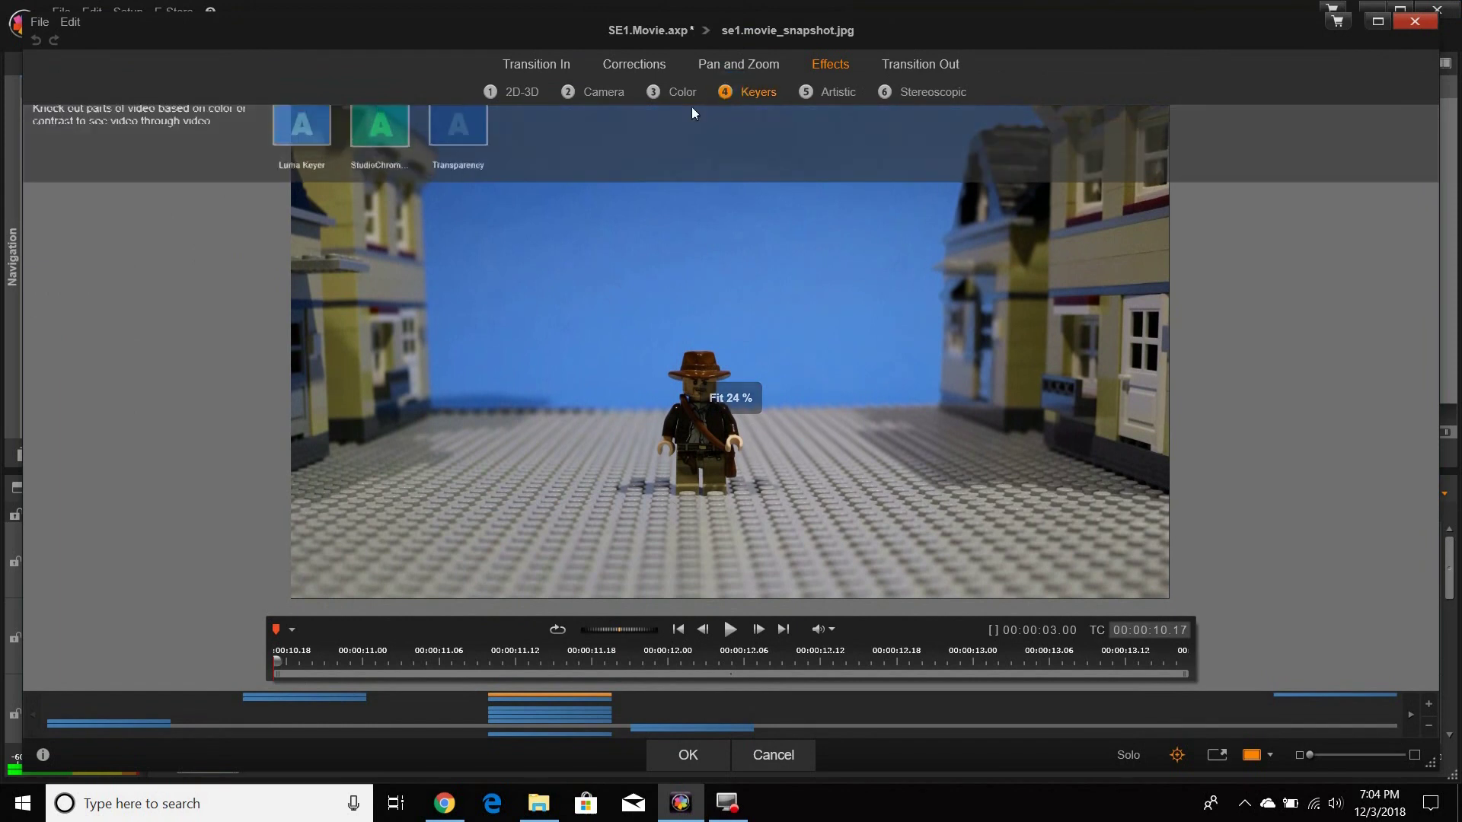
double_click(375, 156)
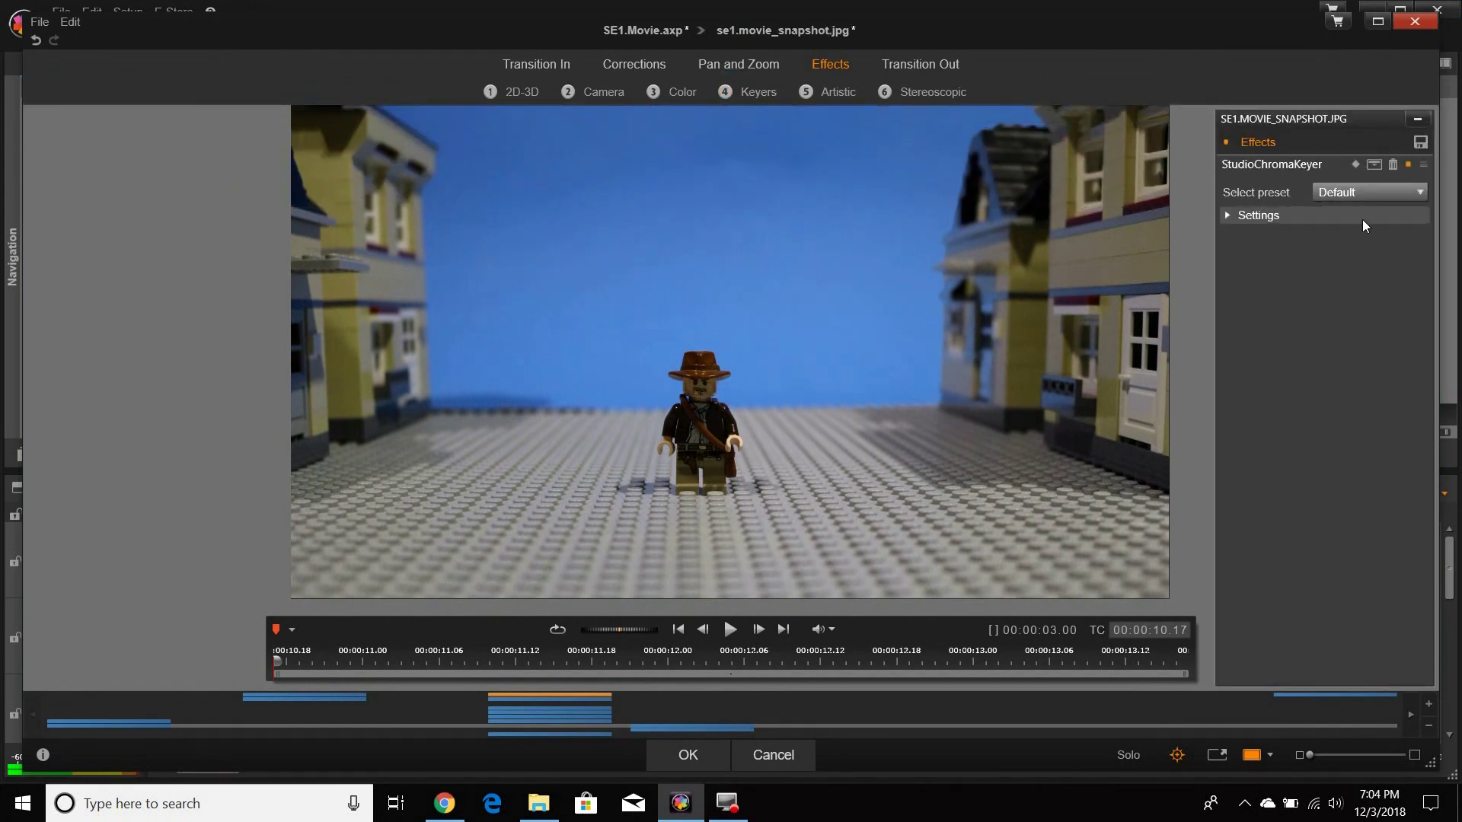
left_click(1363, 218)
left_click(1411, 239)
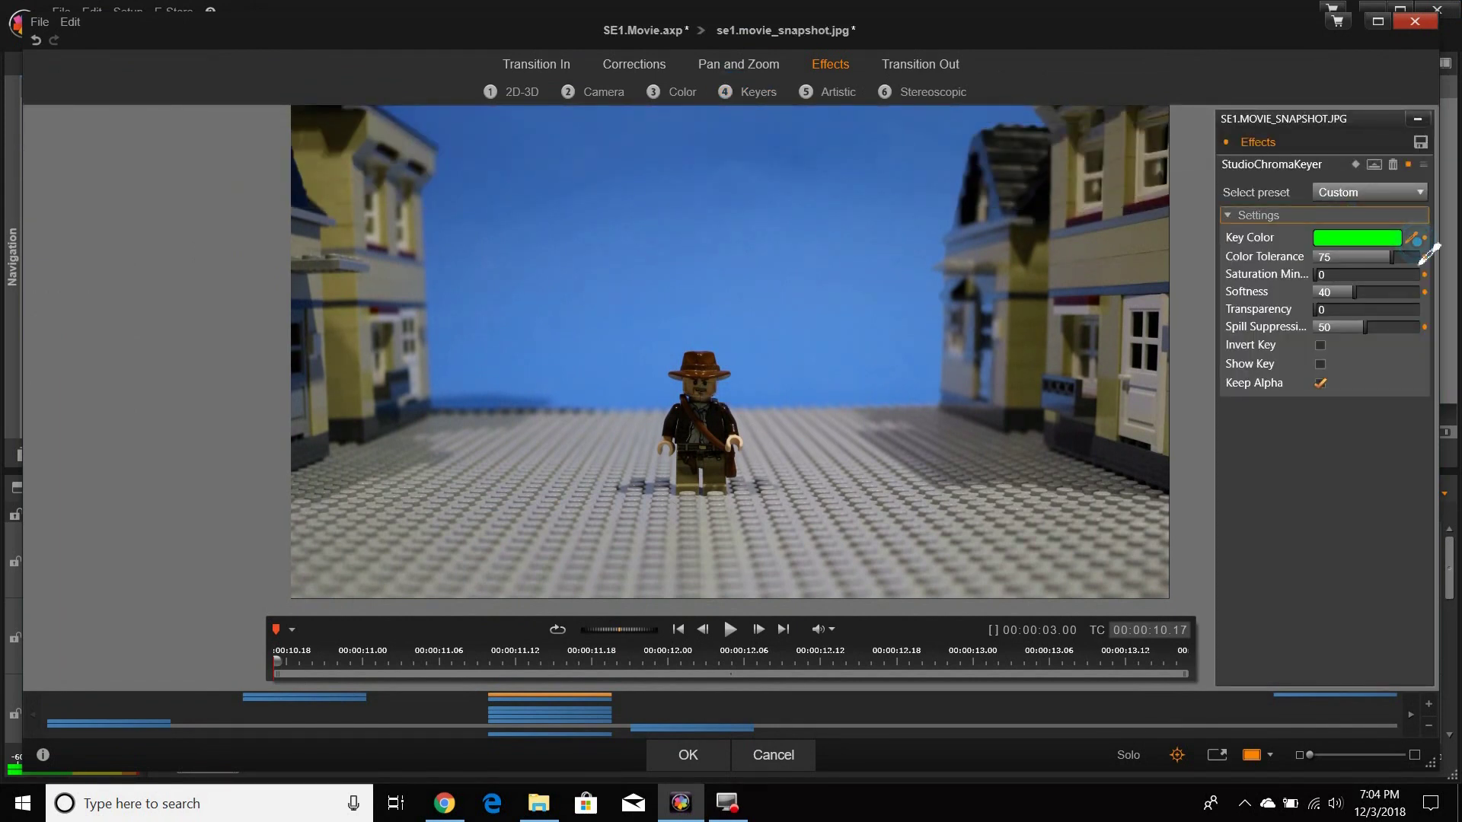
left_click(755, 338)
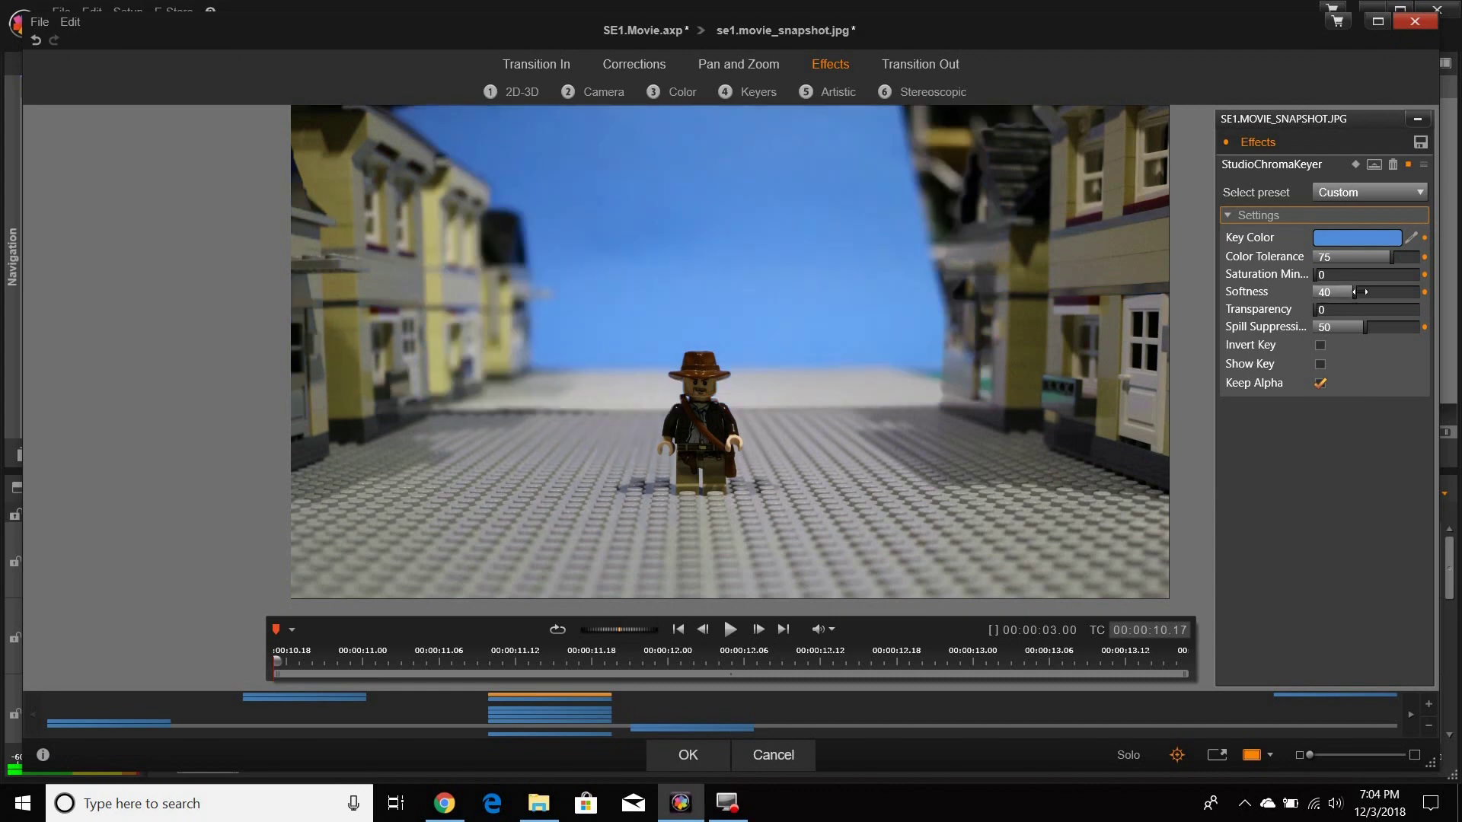
left_click(1364, 291)
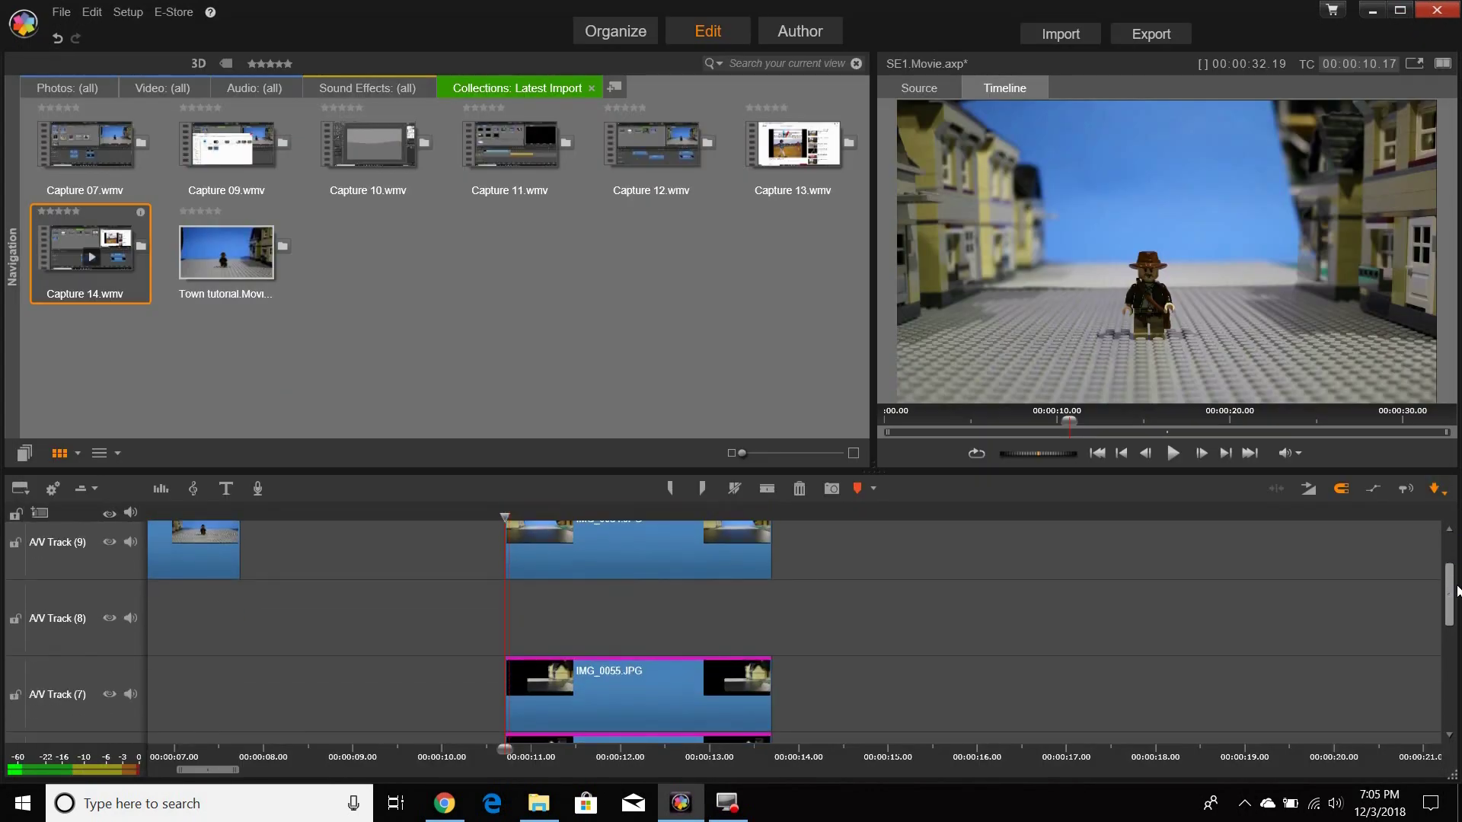
Move IMG_0055.JPG up from A/V Track 7 to A/V Track 8
right_click(737, 696)
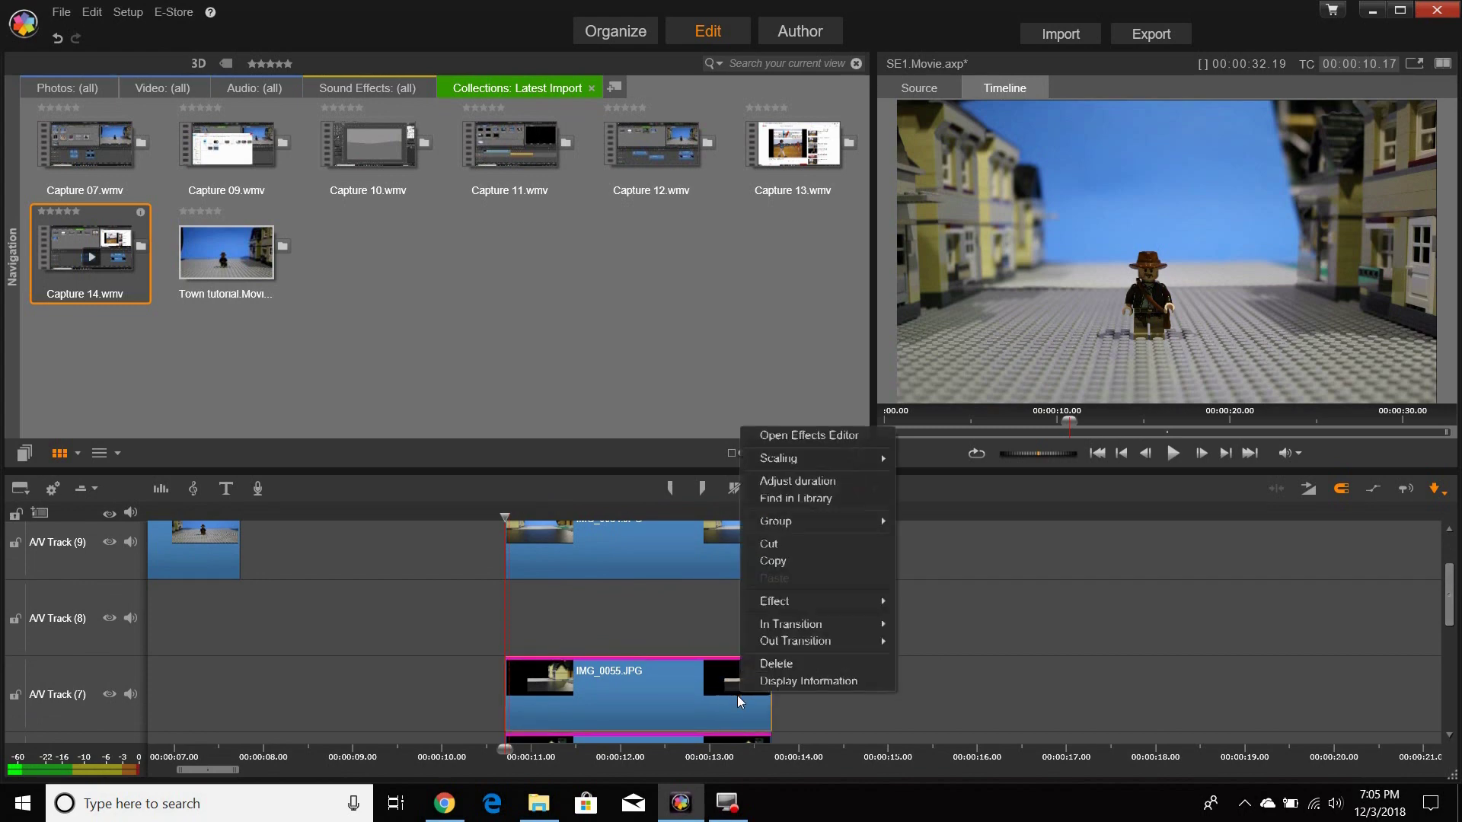
left_click(833, 431)
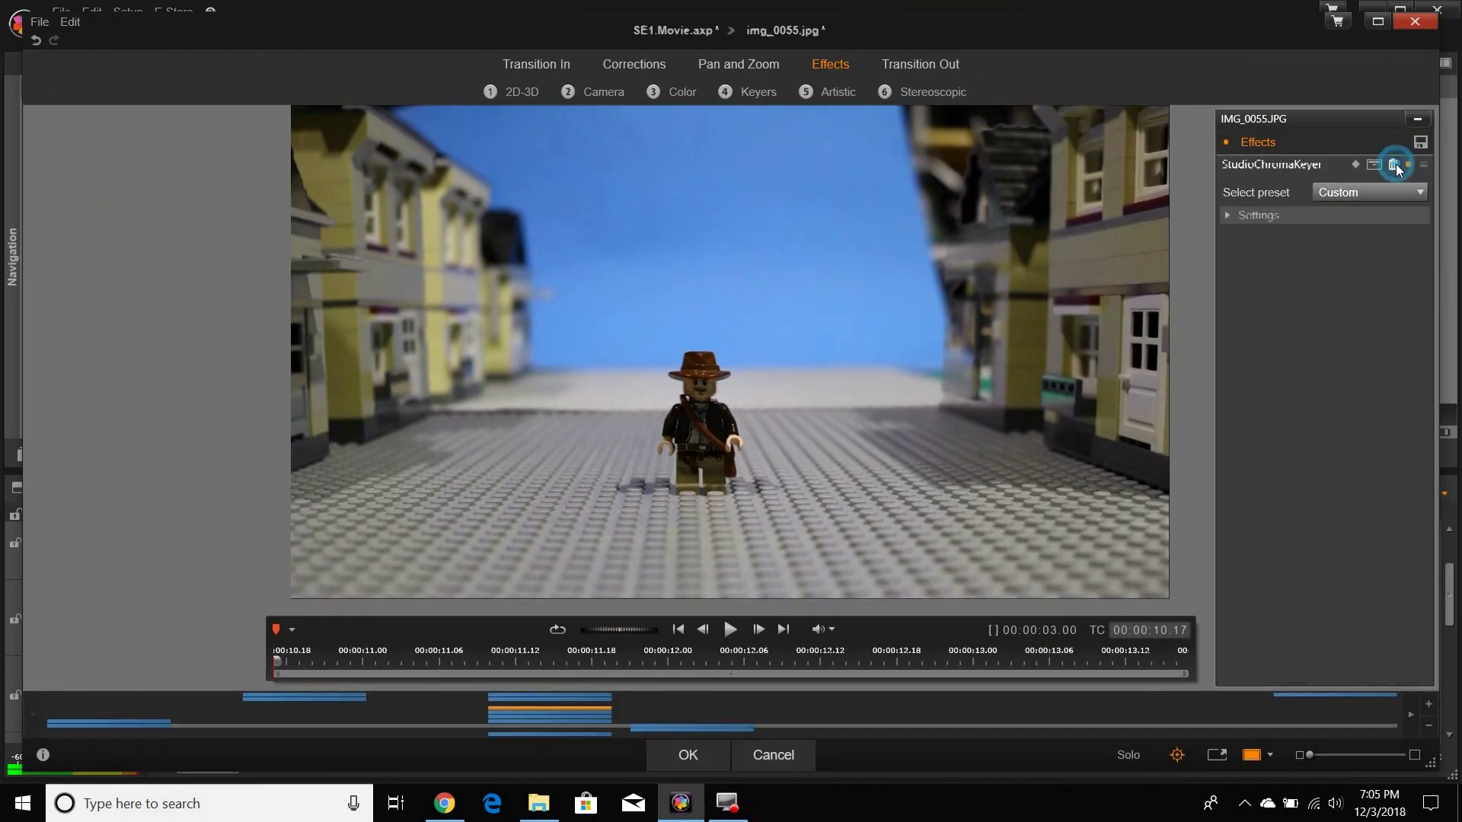
left_click(688, 754)
left_click_drag(701, 693, 718, 651)
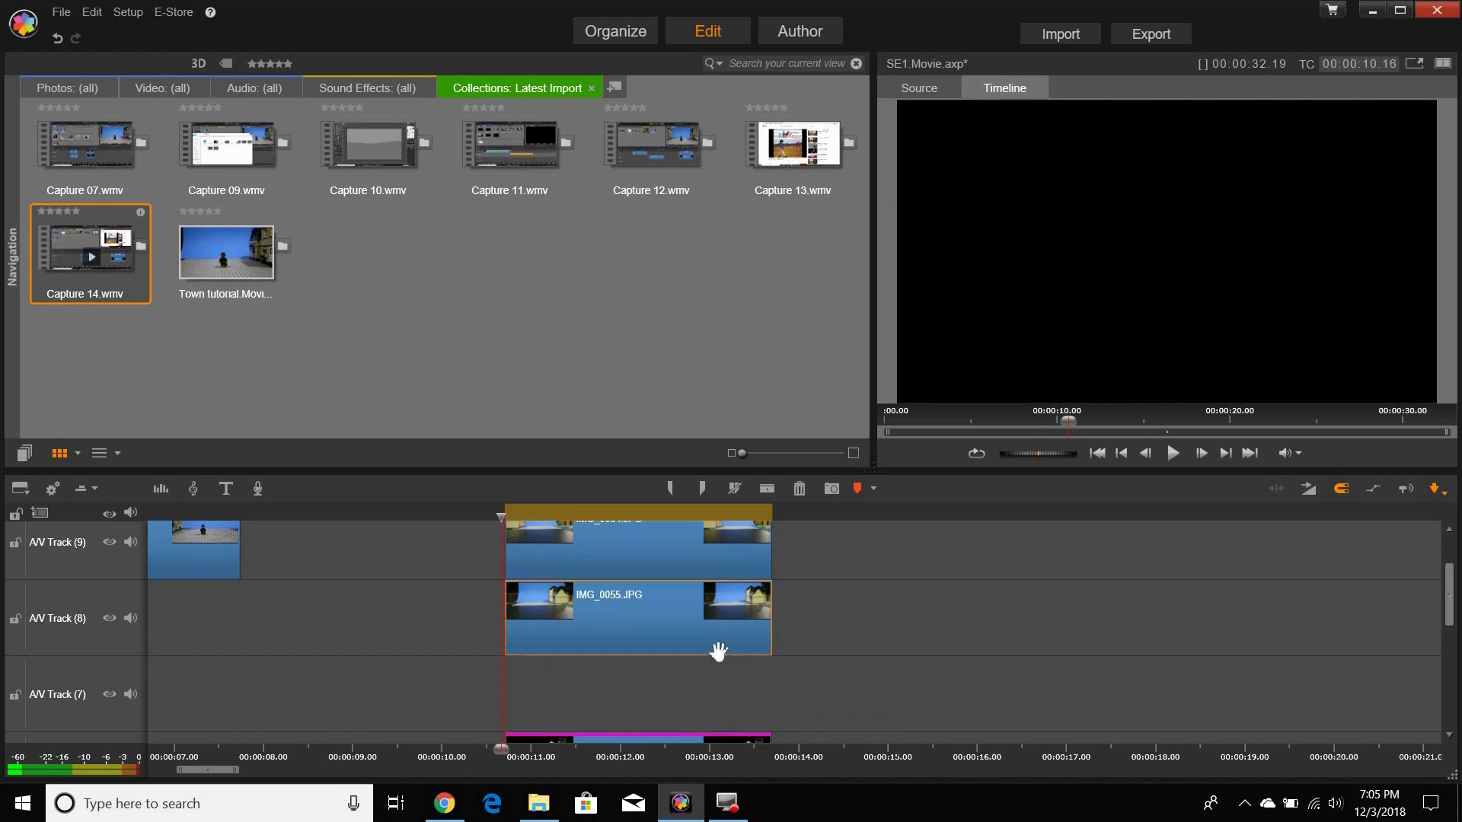
left_click_drag(1451, 626, 1451, 606)
Apply StudioChromaKeyer to IMG_0054, sampling the blue sky as the key colour
right_click(661, 619)
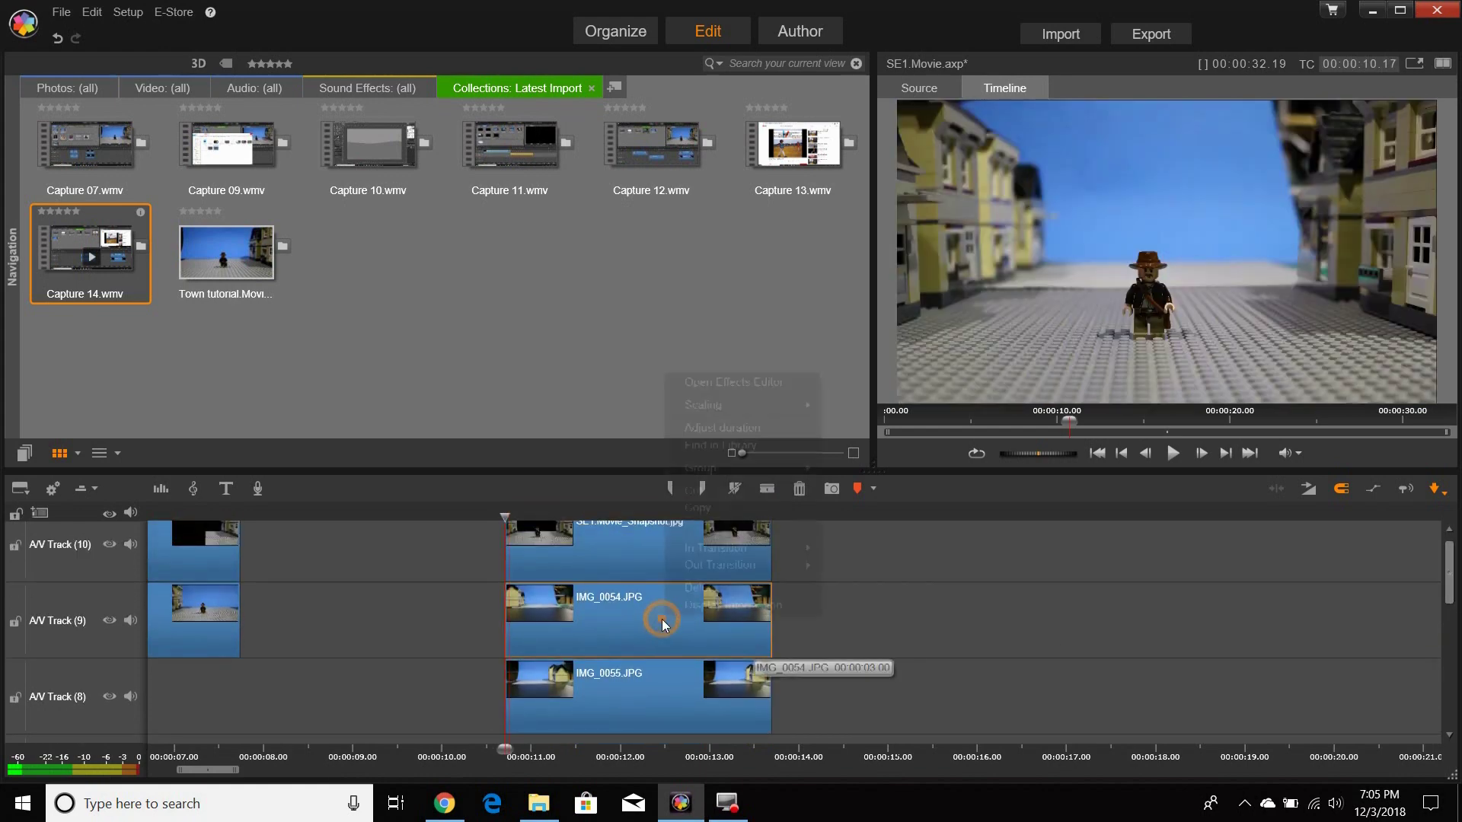
left_click(708, 383)
left_click(742, 91)
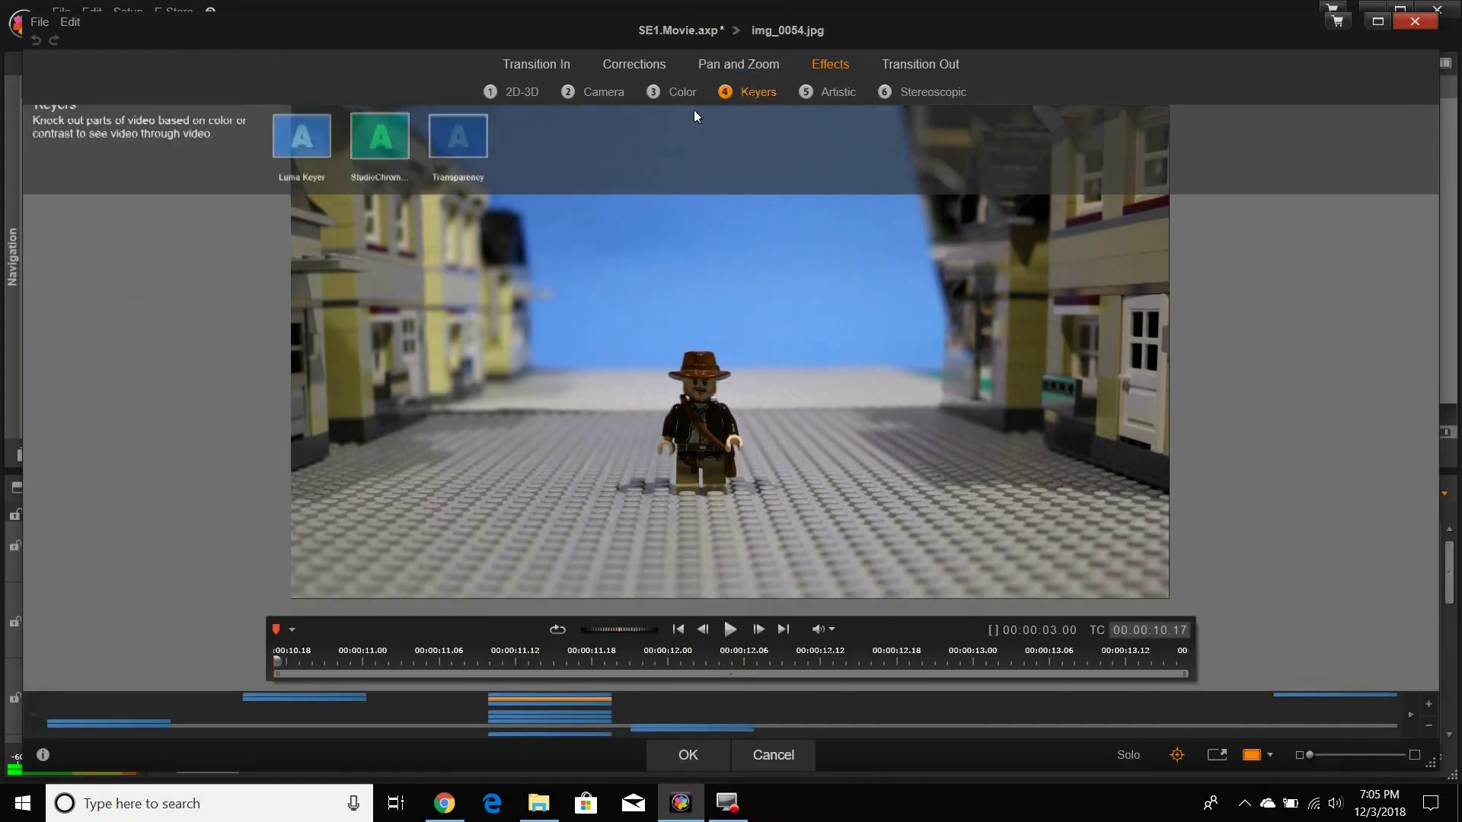
left_click(402, 138)
left_click(1270, 217)
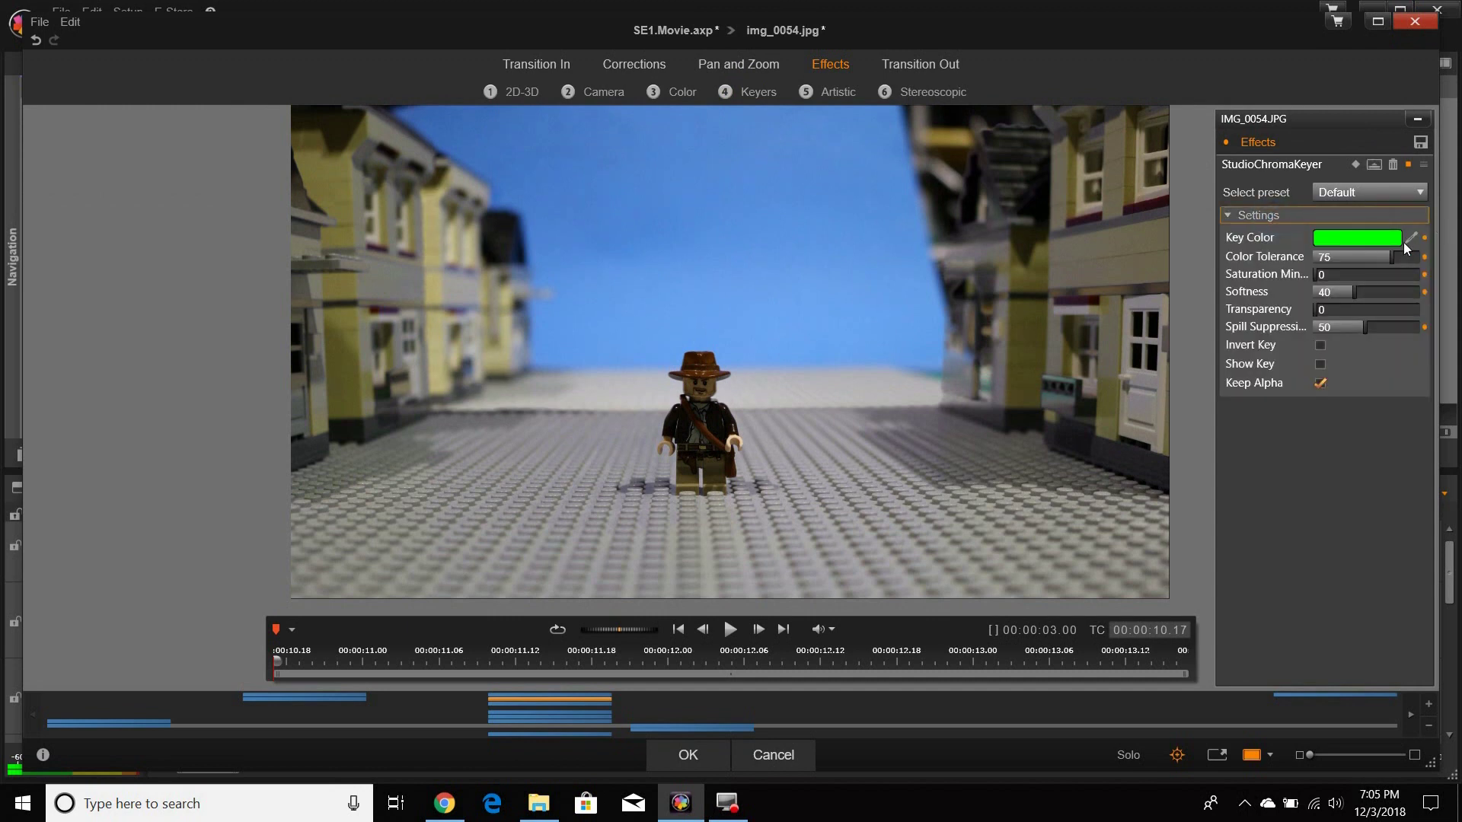
left_click(718, 268)
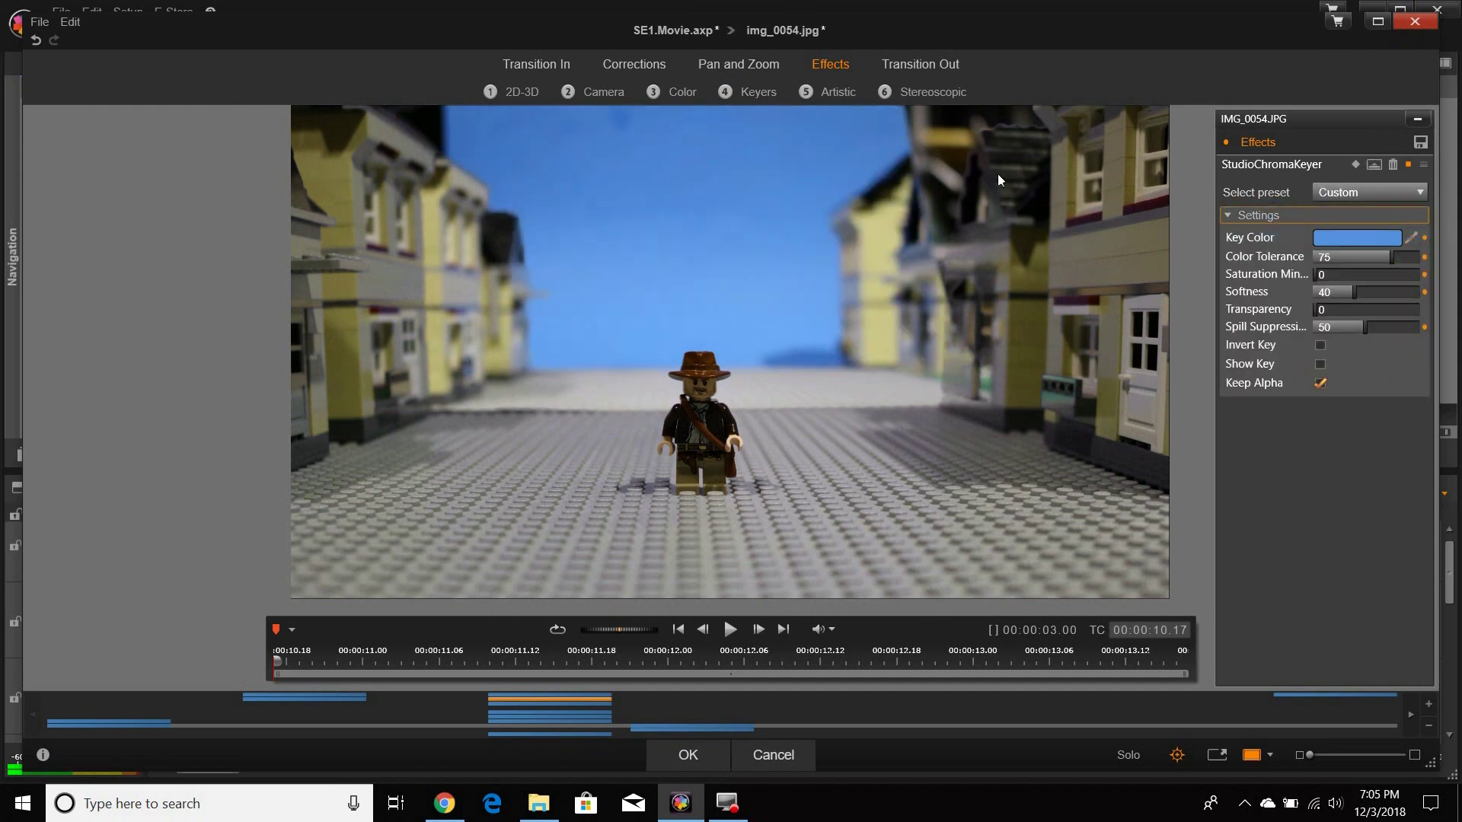
Add a Crop to IMG_0054 with Left at 0 and Right at 50.266%
left_click(533, 92)
left_click(643, 144)
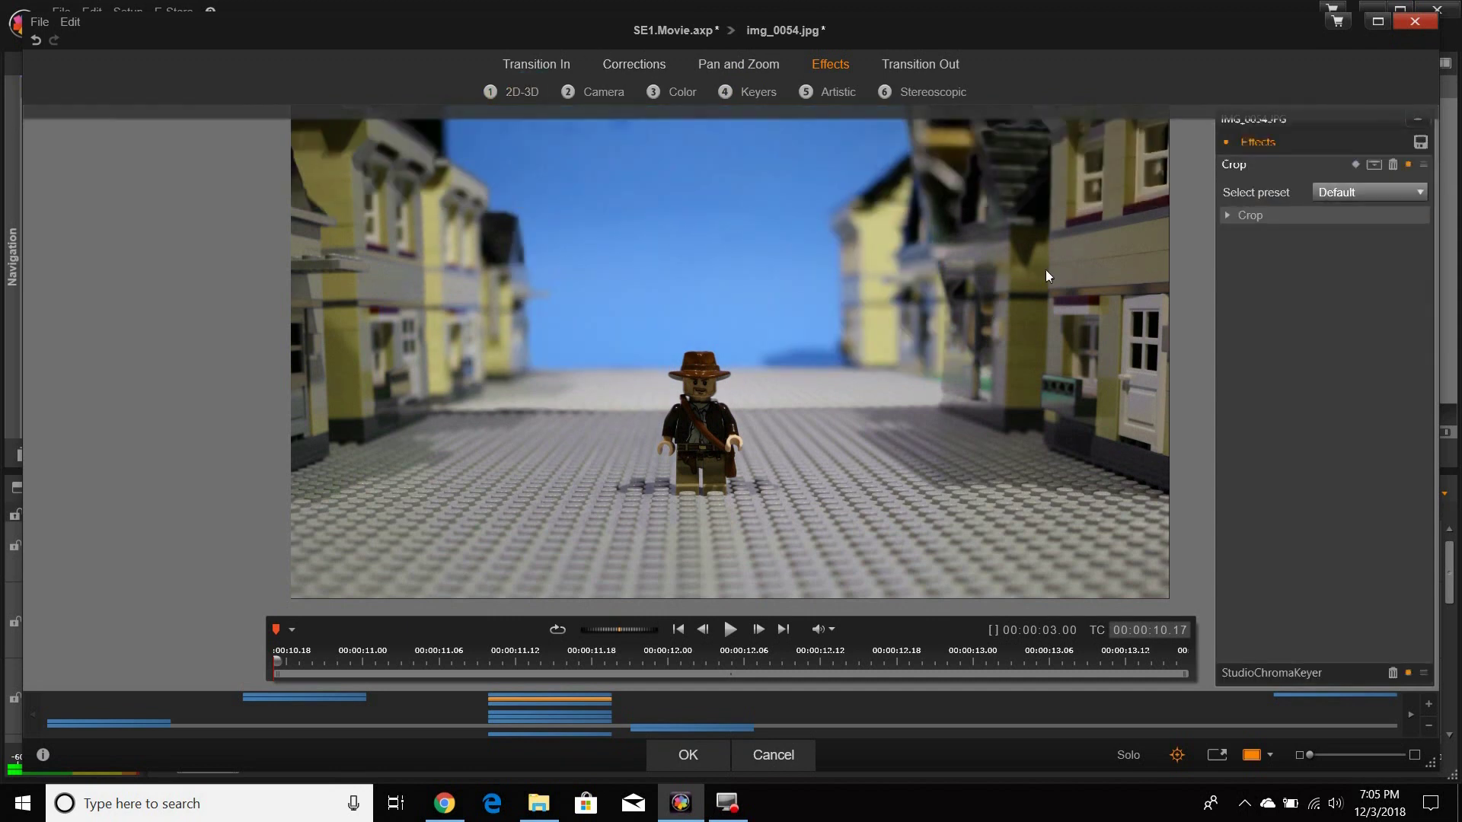
left_click(1249, 215)
left_click(1332, 240)
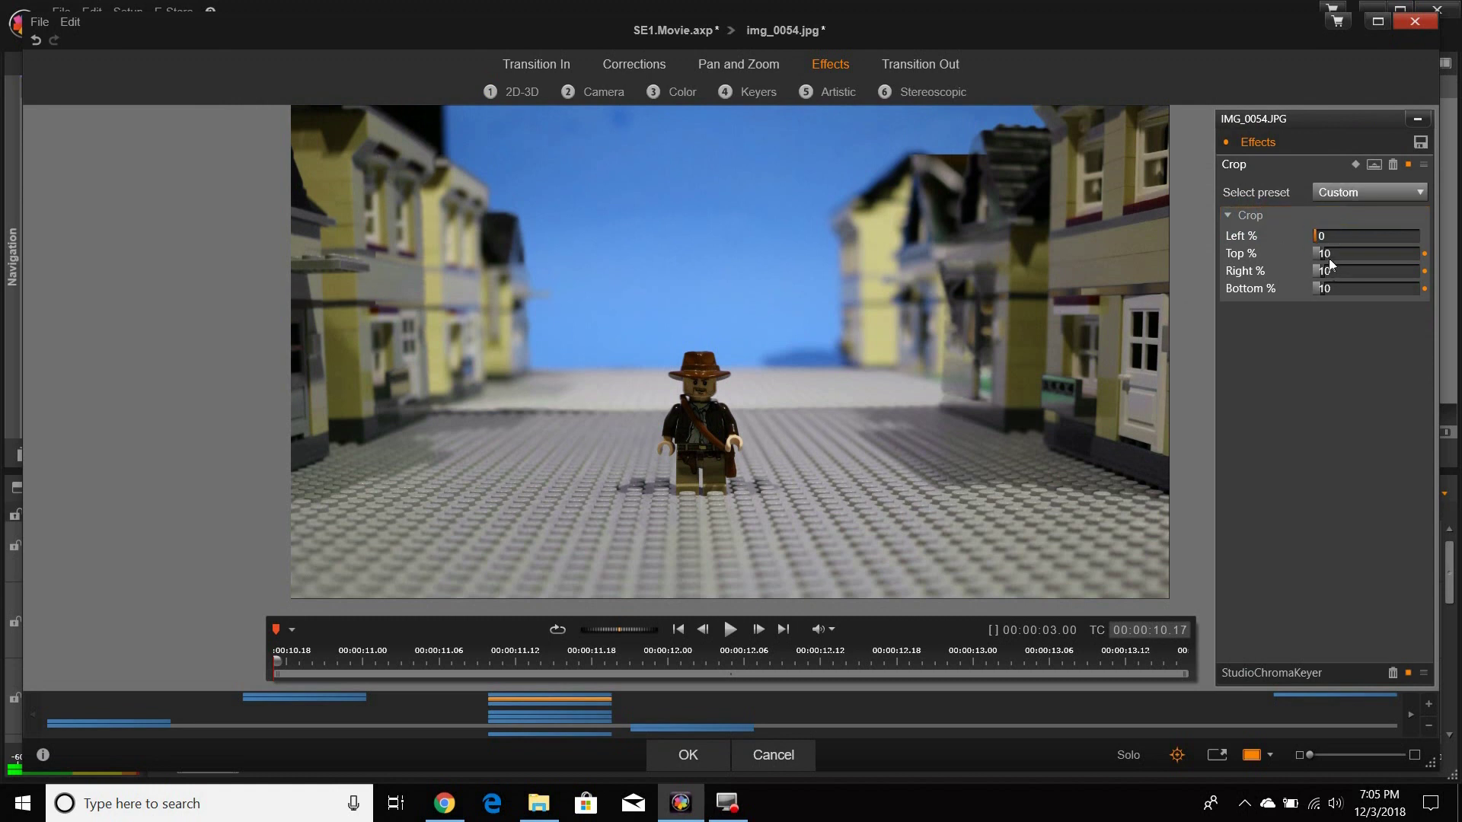
left_click(1332, 272)
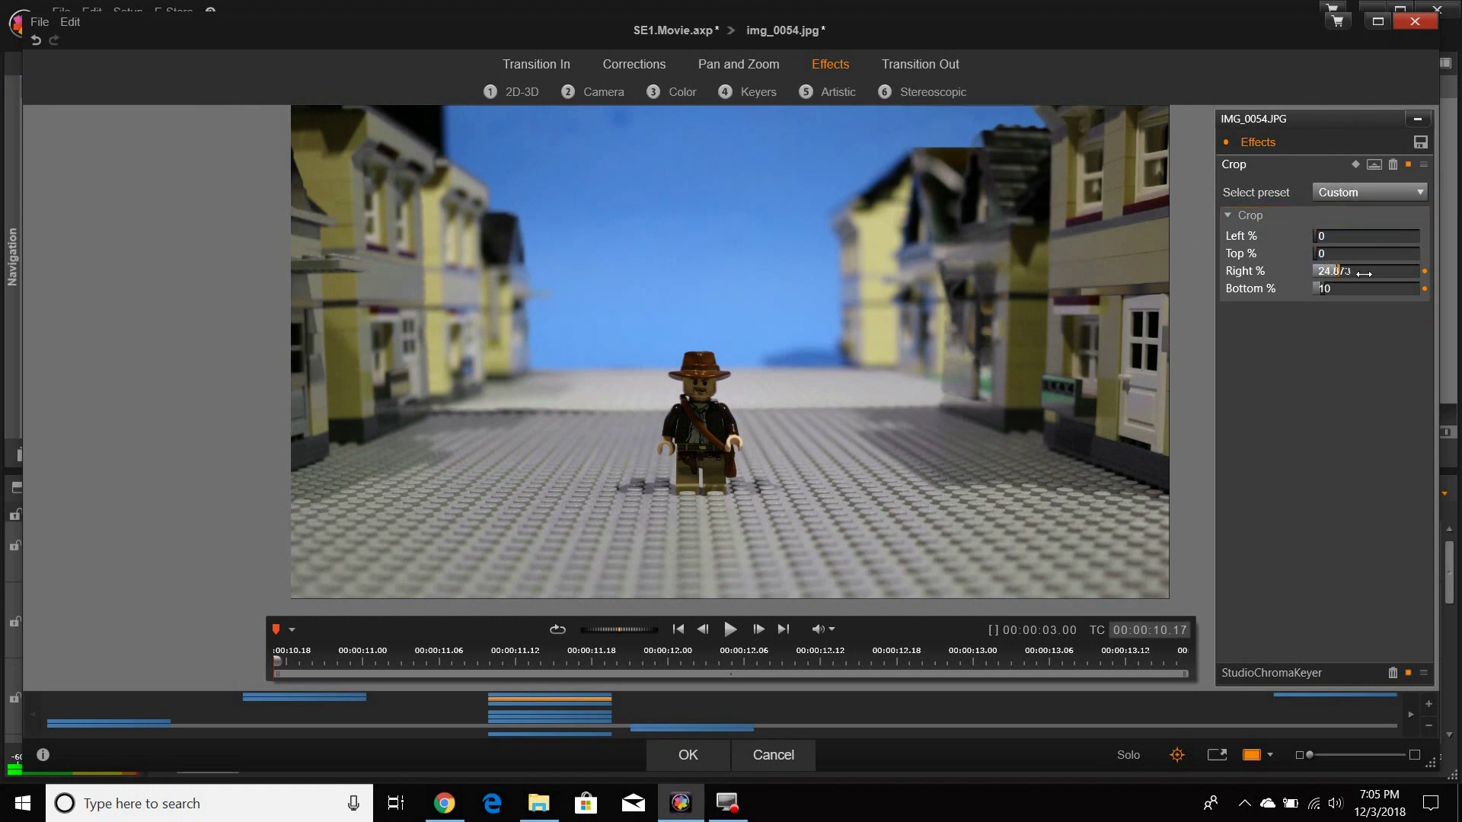
left_click_drag(1363, 272, 1416, 273)
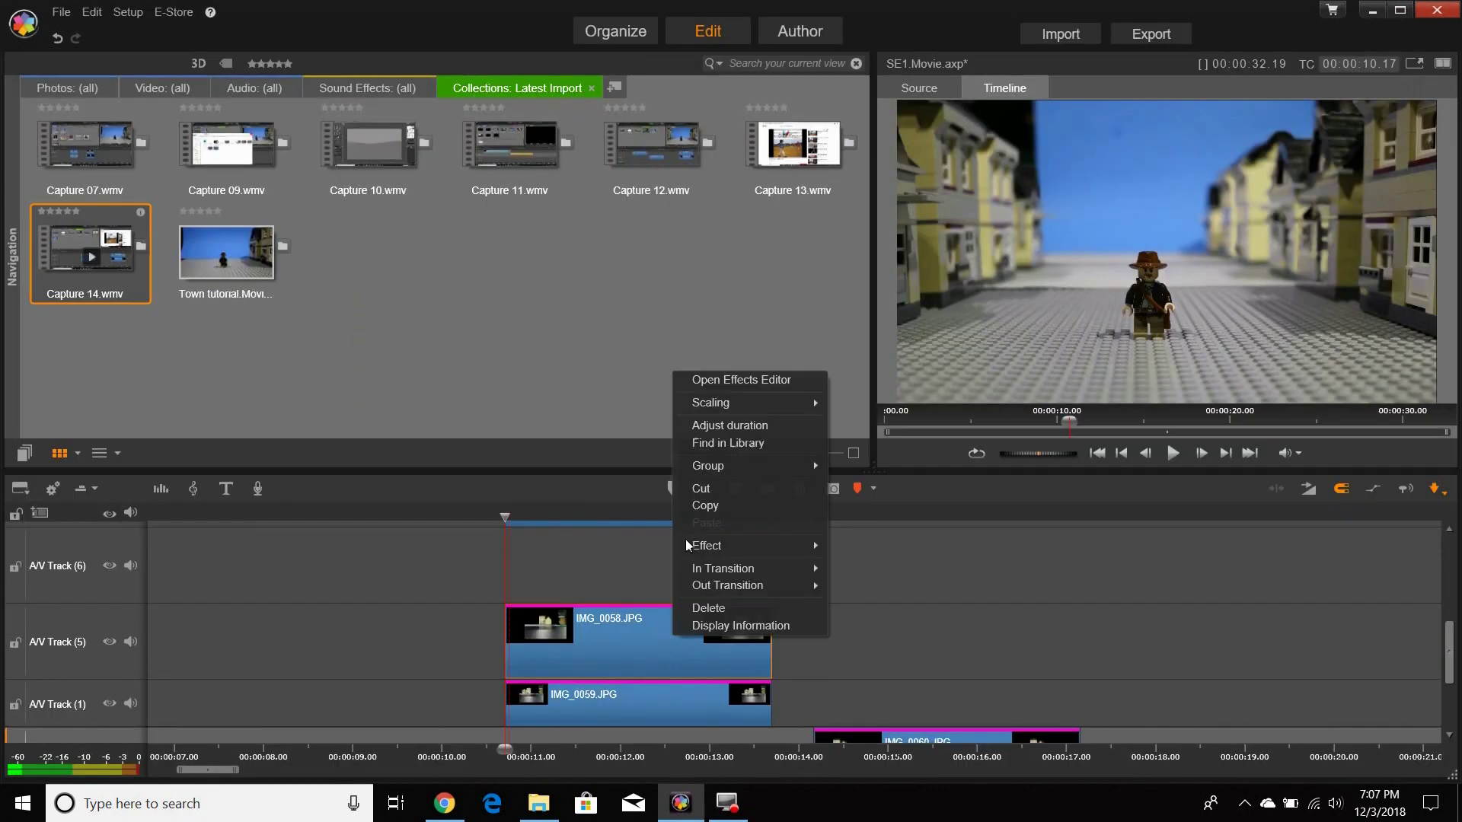
left_click(813, 398)
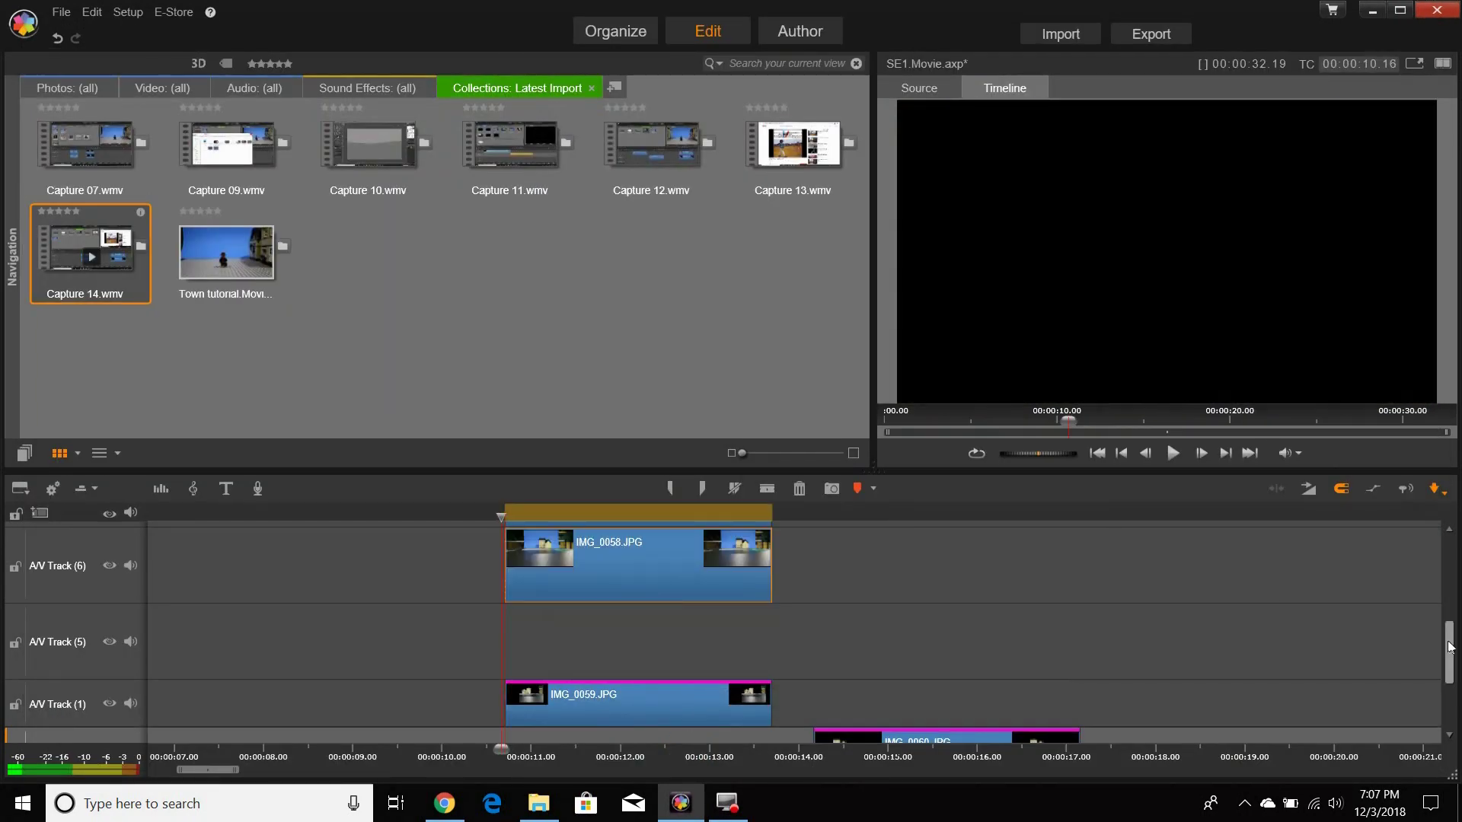
Apply a chroma key and a Crop effect to IMG_0057
scroll(1449, 647, "up", 3)
double_click(767, 542)
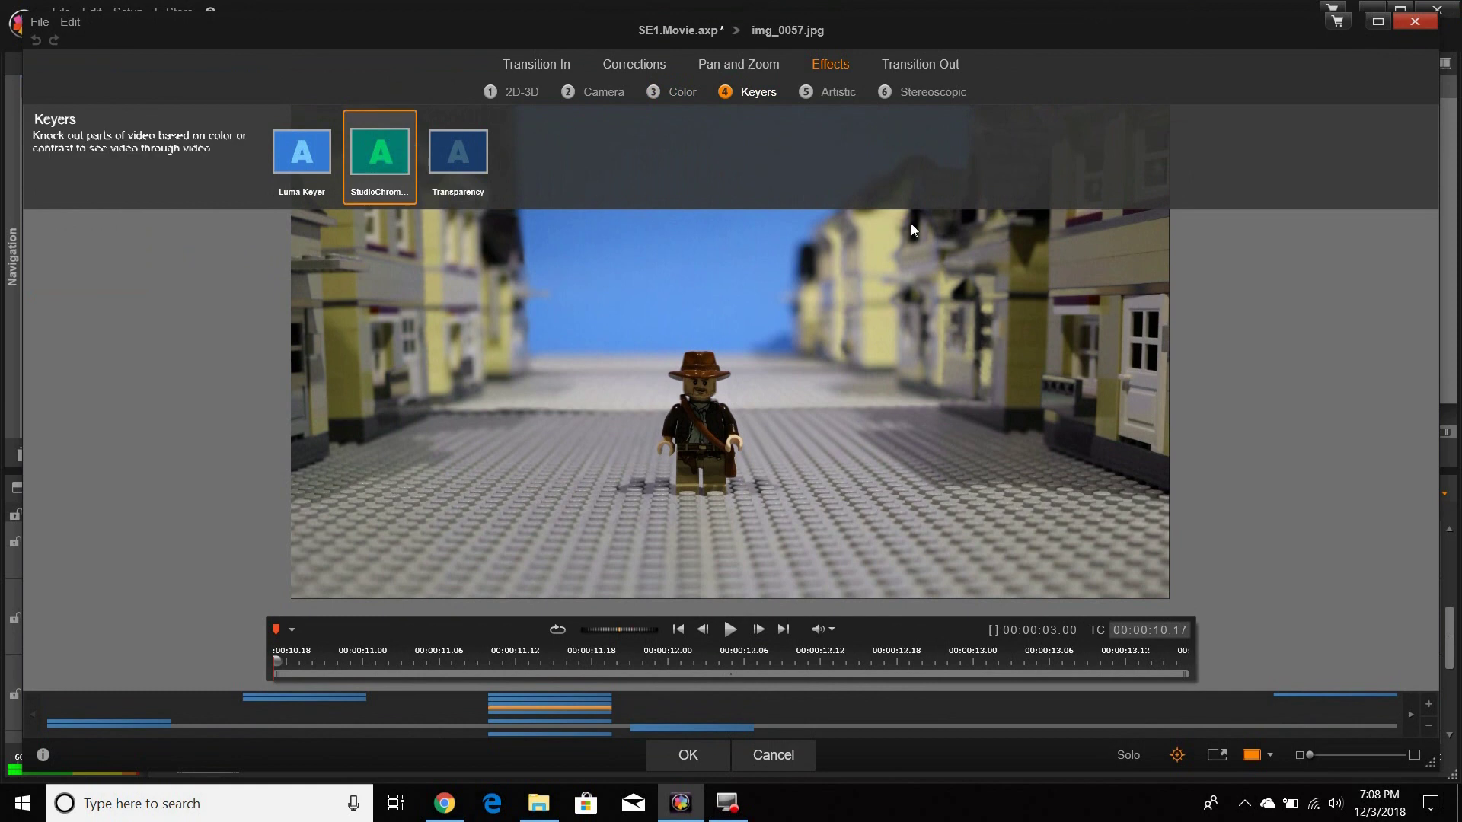
double_click(381, 152)
left_click(518, 91)
double_click(618, 171)
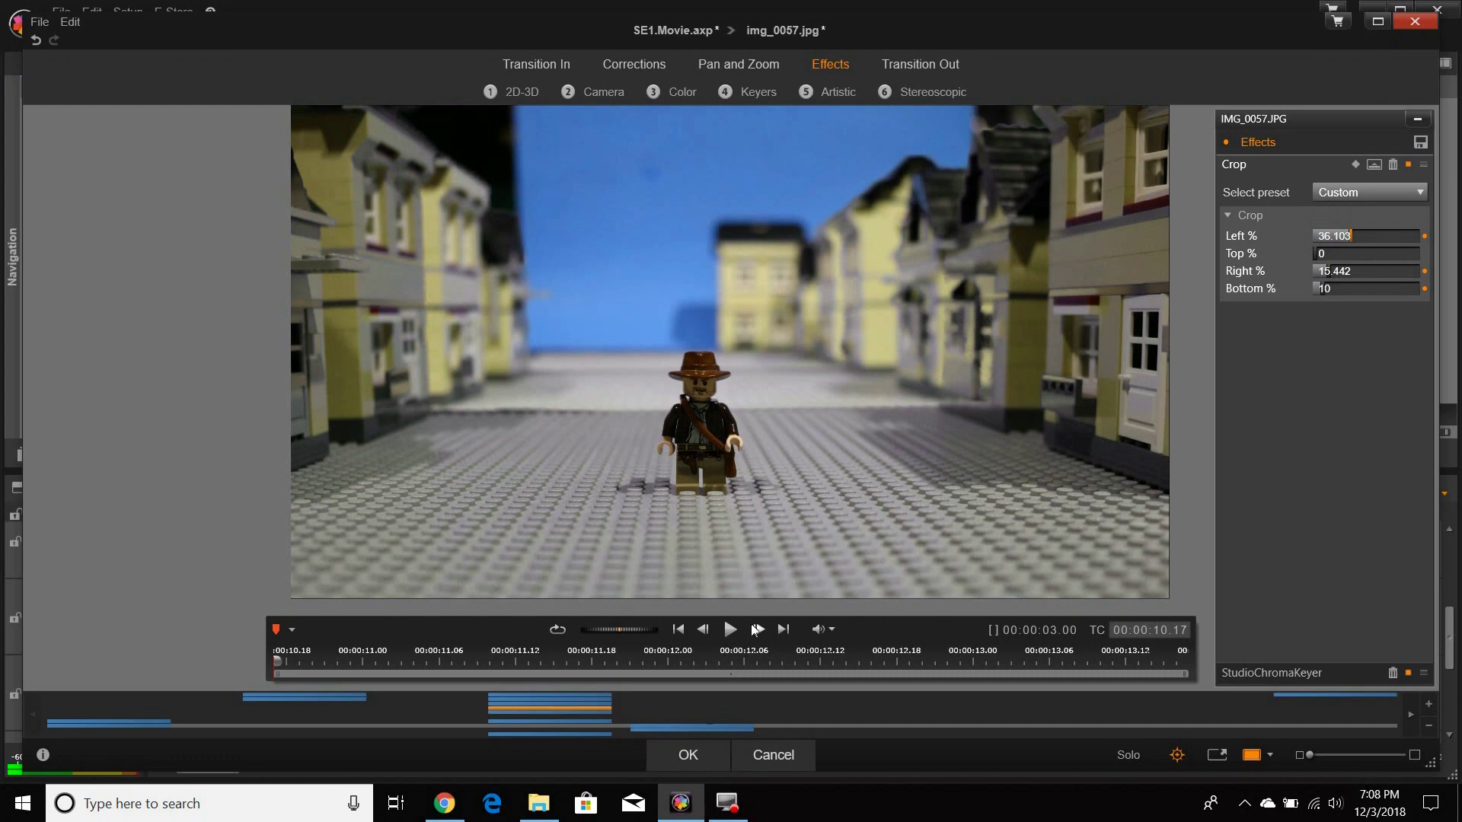
left_click(687, 754)
Delete the IMG_0057 clip from the timeline and briefly check IMG_0059's effects
right_click(592, 615)
left_click(632, 581)
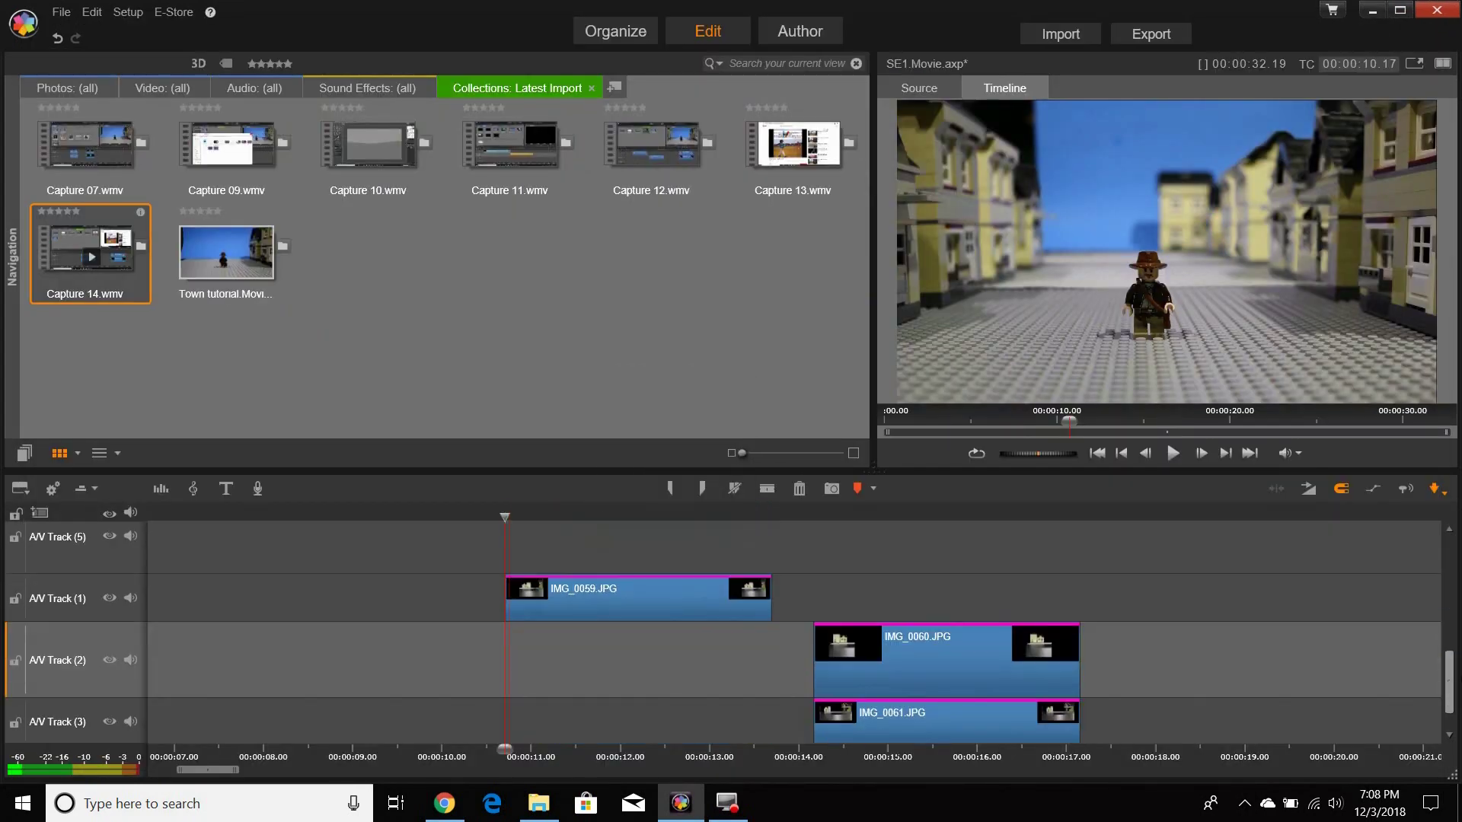
right_click(642, 605)
left_click(685, 342)
key("Escape")
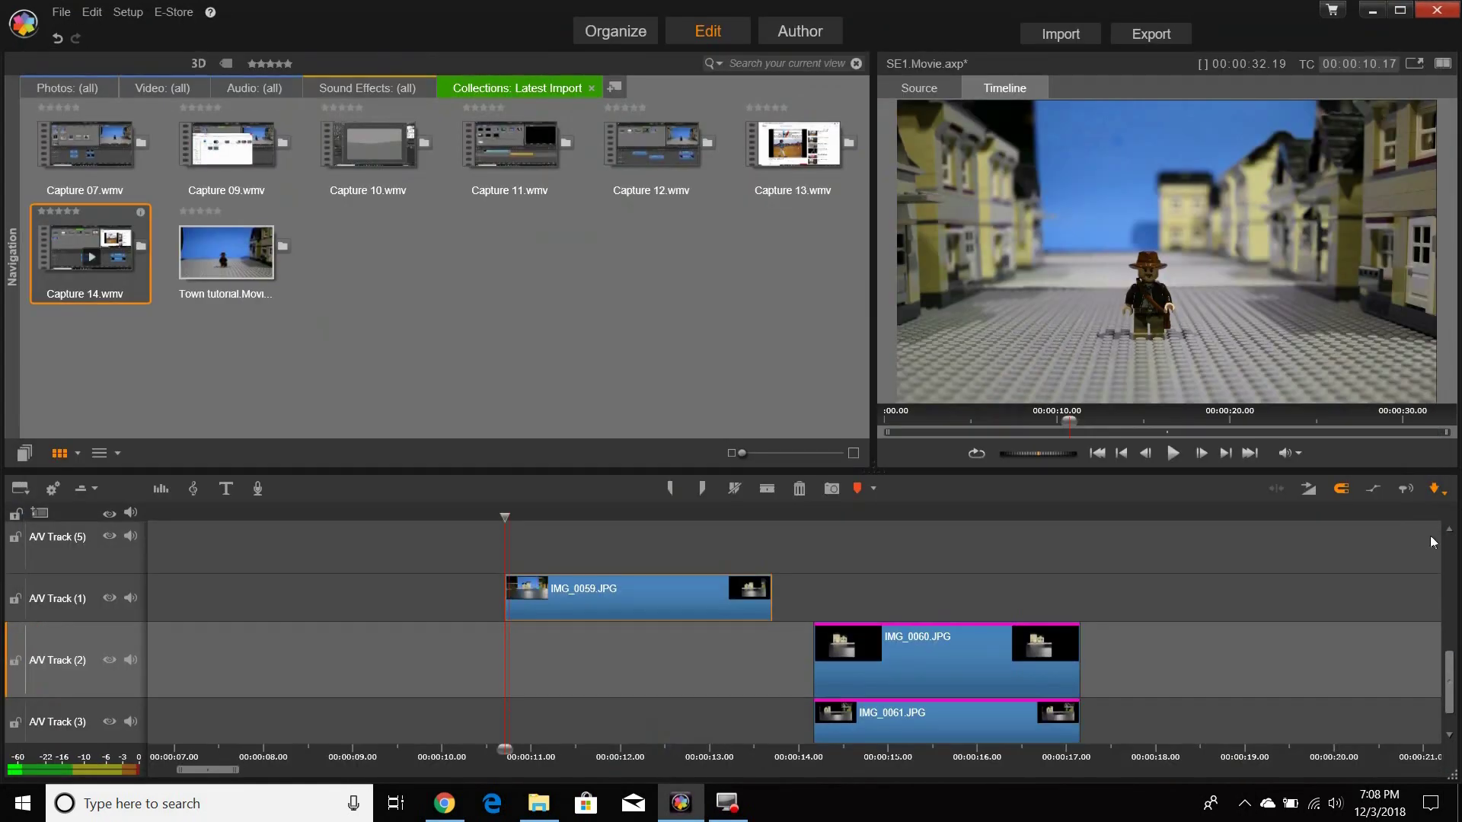
left_click_drag(1449, 678, 1449, 652)
Give IMG_0058 a chroma key and a Crop trimming its left side
right_click(666, 560)
left_click(761, 411)
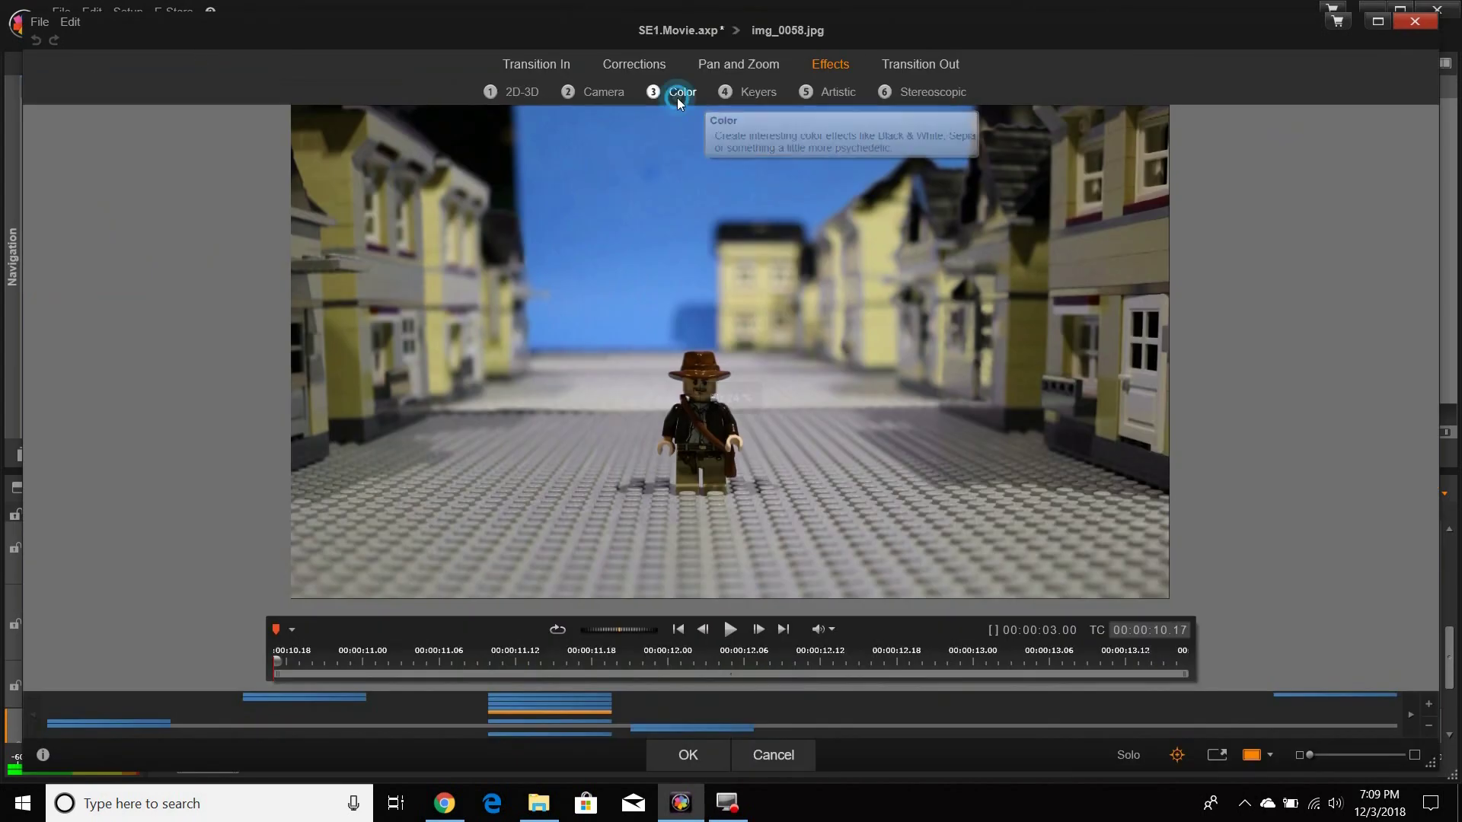
left_click(758, 92)
left_click_drag(378, 241, 661, 255)
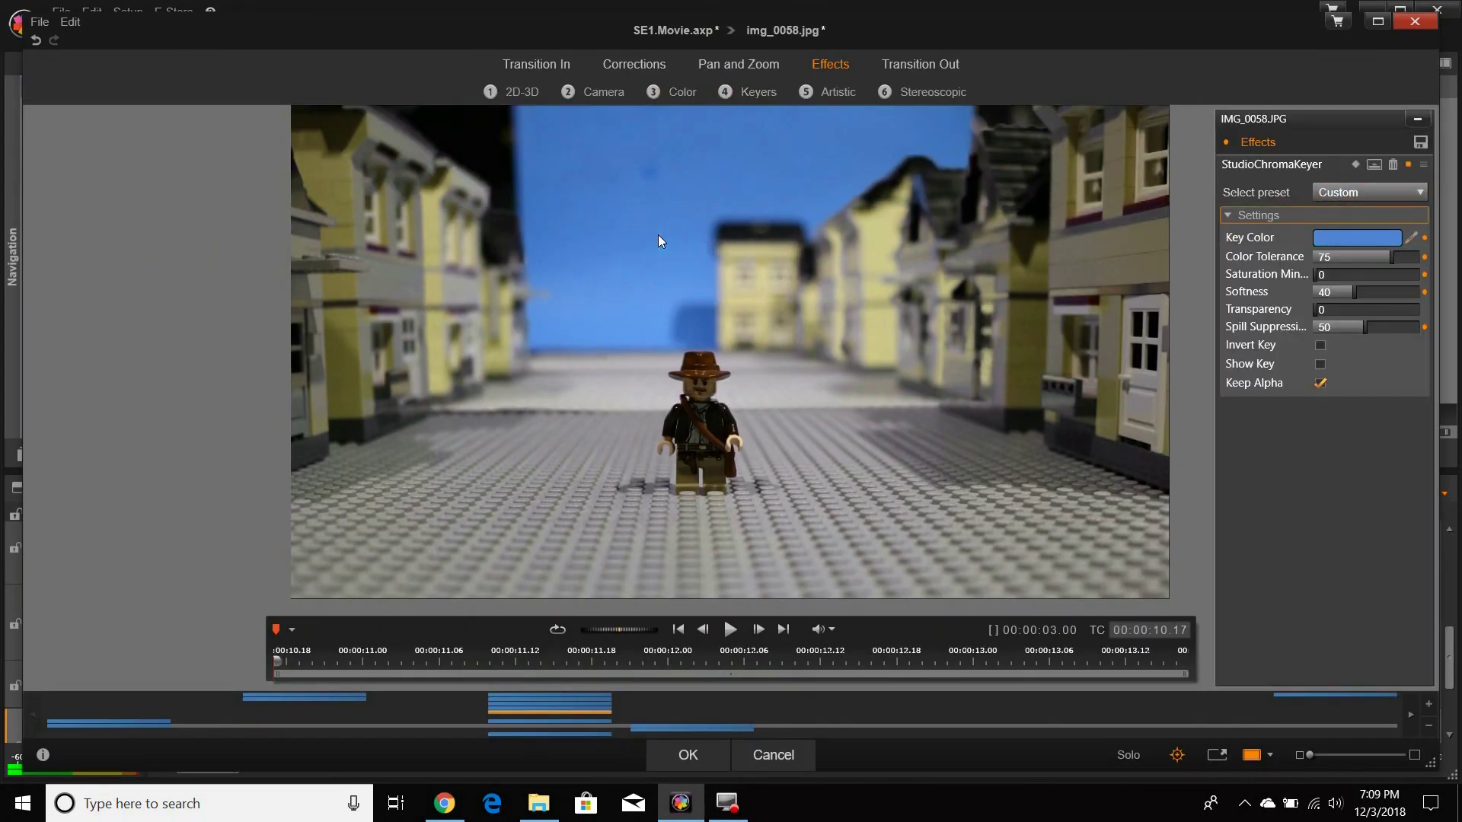
left_click(609, 91)
left_click_drag(620, 156, 1326, 236)
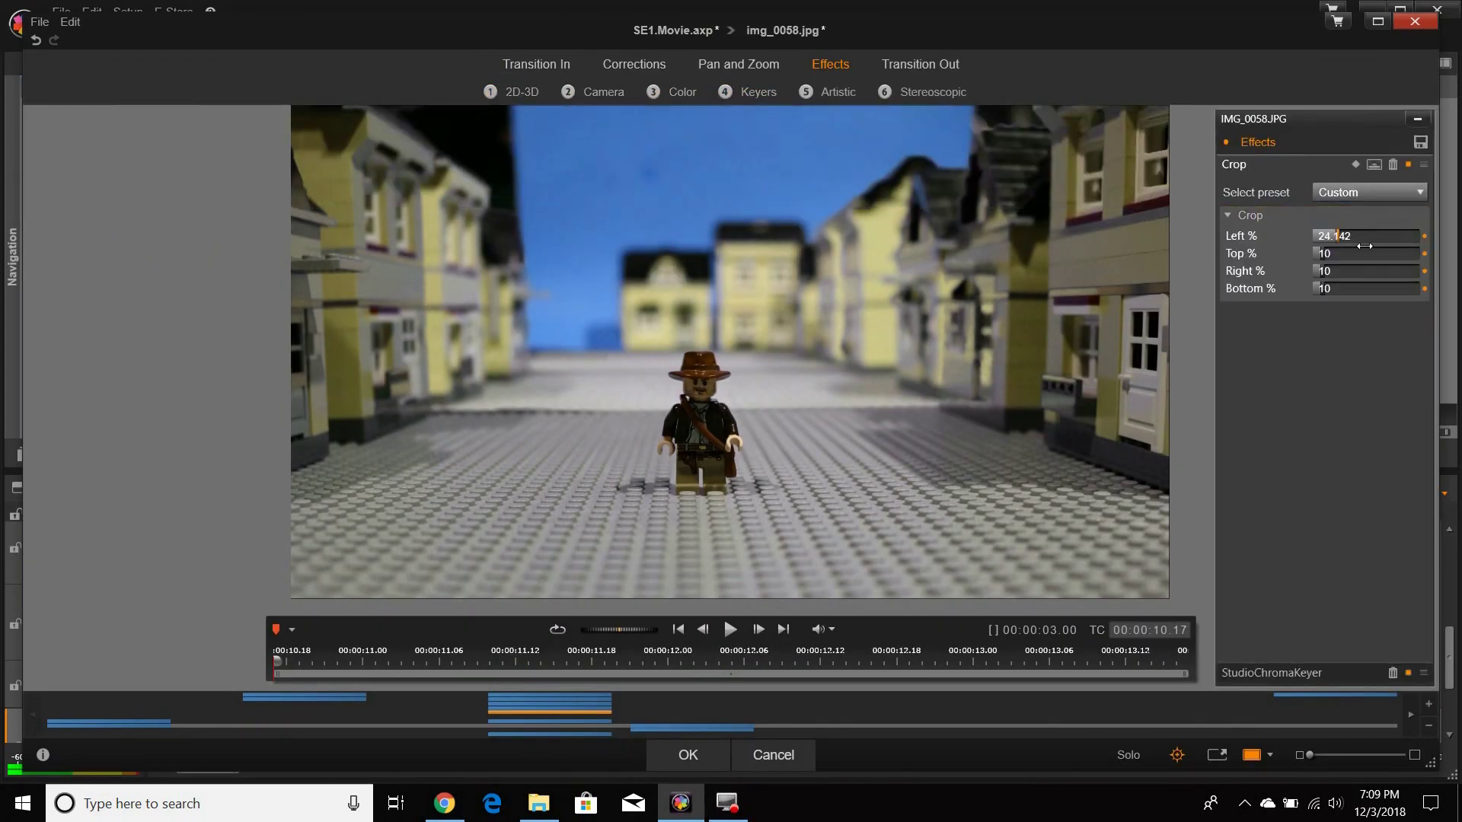
left_click(688, 755)
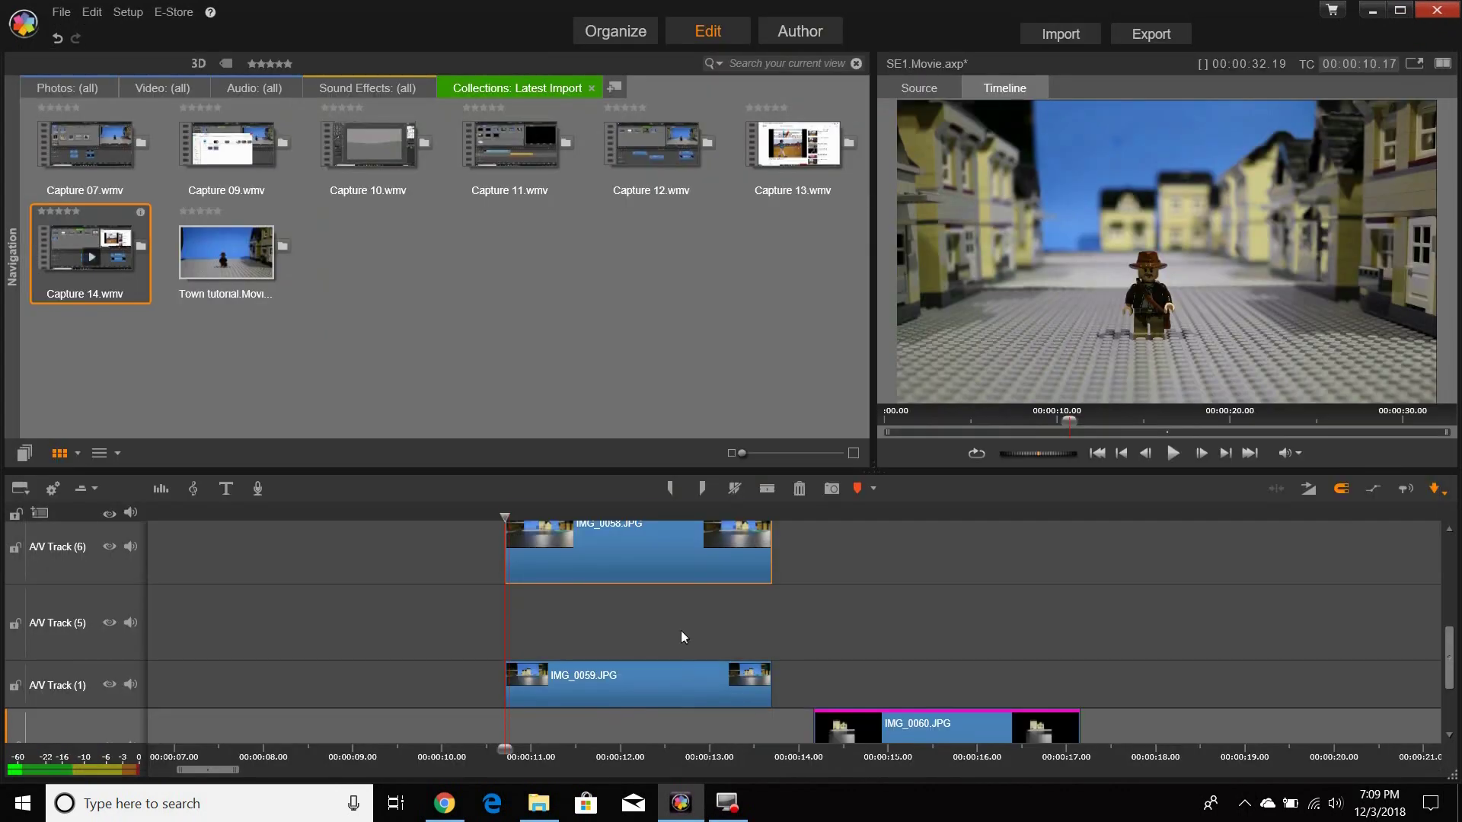
Move IMG_0060 on A/V Track 2 left to start under IMG_0059 near 11 seconds
left_click_drag(923, 727, 597, 613)
double_click(597, 614)
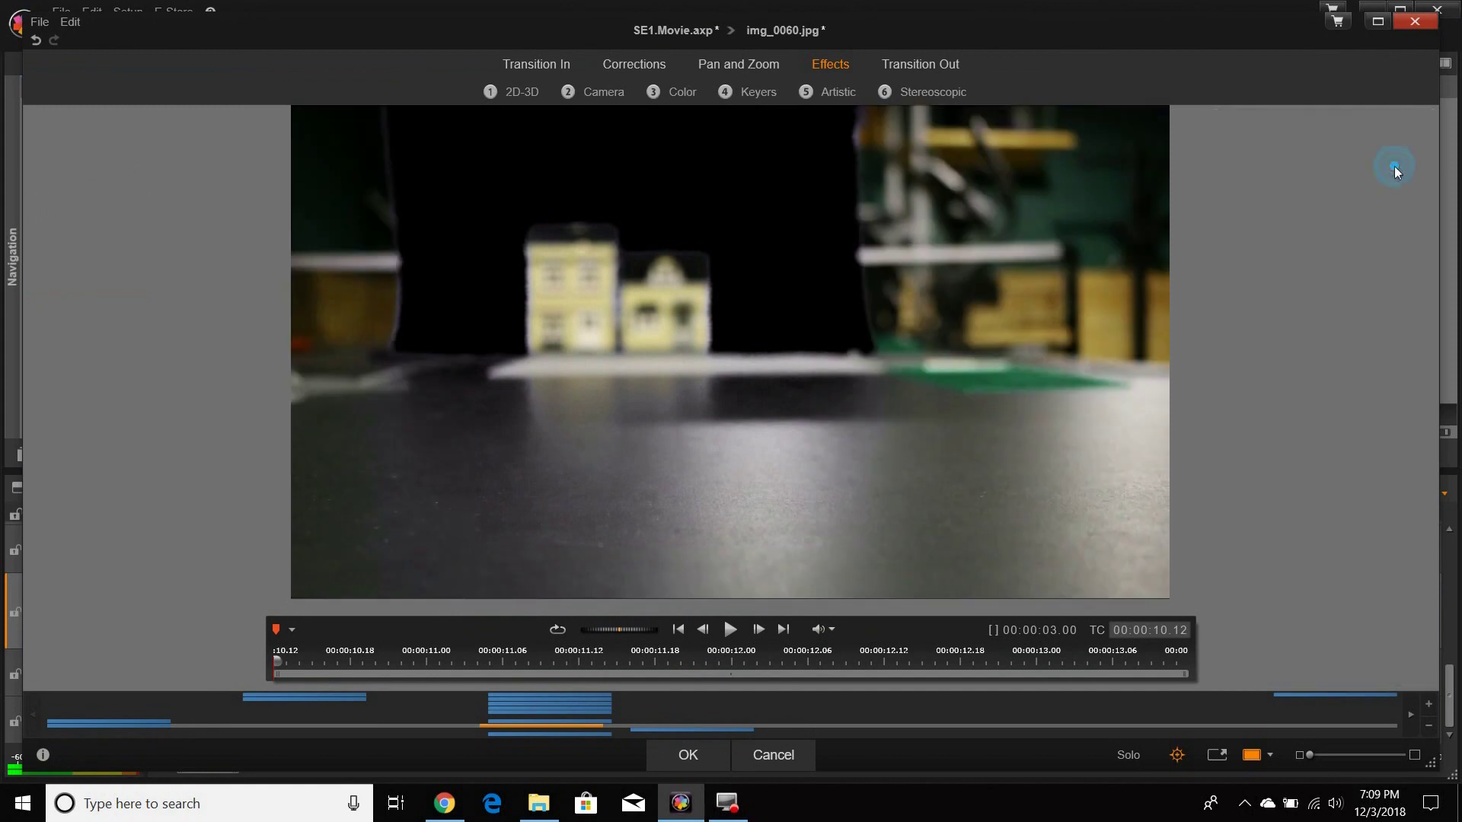
left_click(688, 755)
right_click(539, 686)
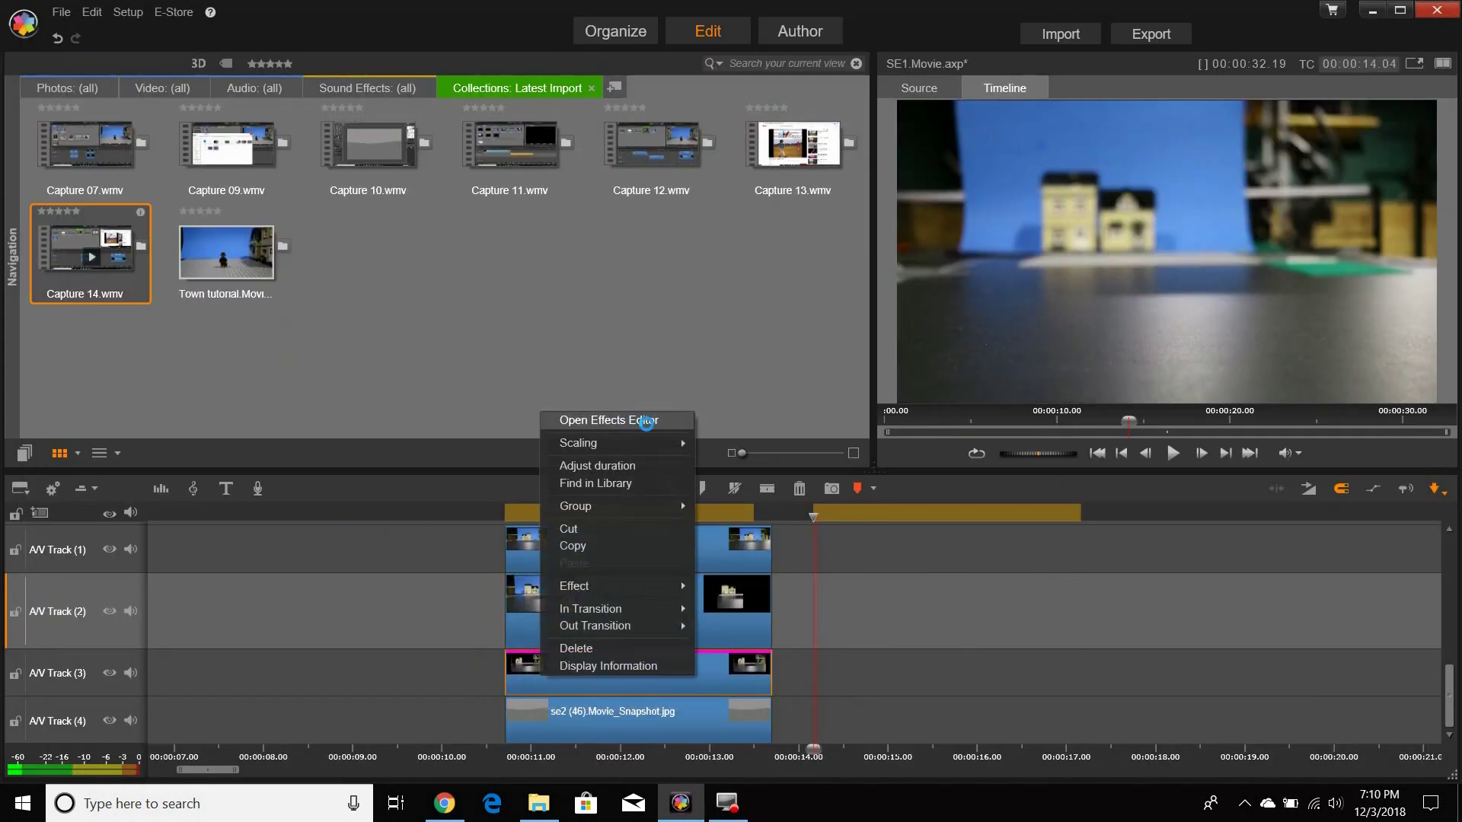
left_click(639, 420)
left_click(688, 755)
left_click_drag(1450, 695, 1452, 652)
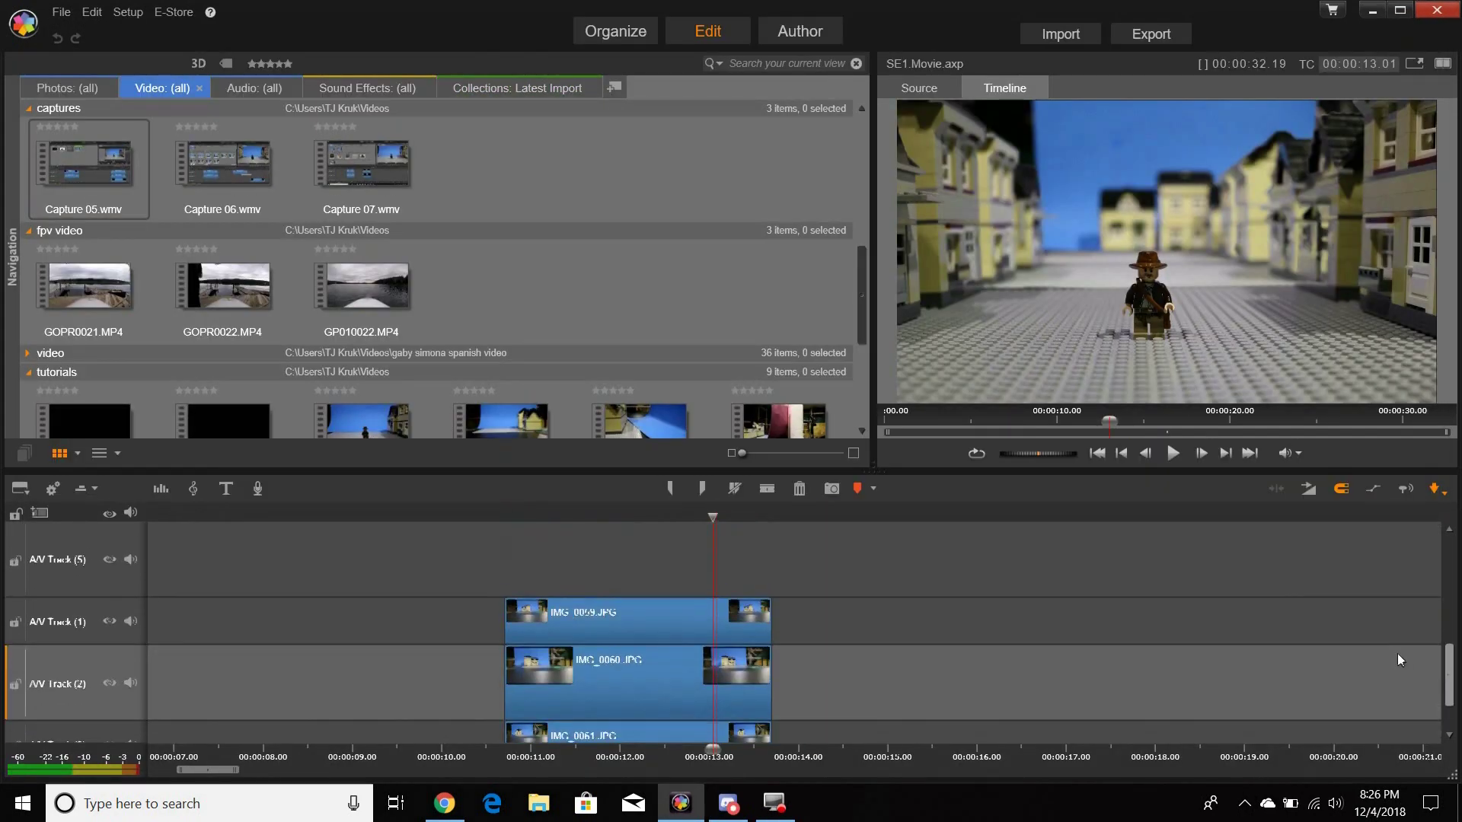
scroll(1396, 653, "up", 2)
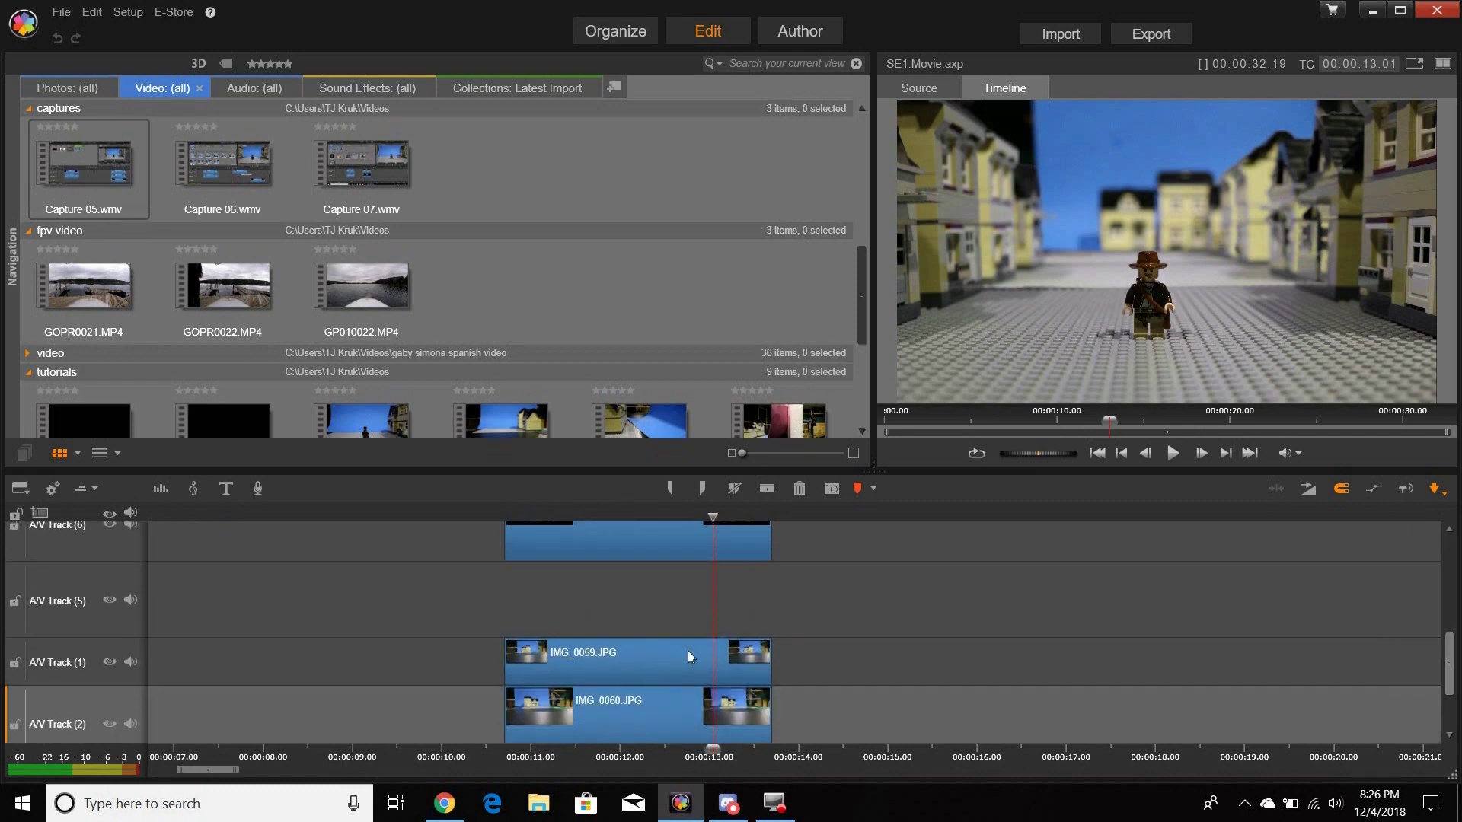
Give IMG_0059 a blue chroma key and a Crop taking 28.501% off its left side
right_click(685, 649)
left_click(753, 411)
left_click(758, 91)
double_click(310, 125)
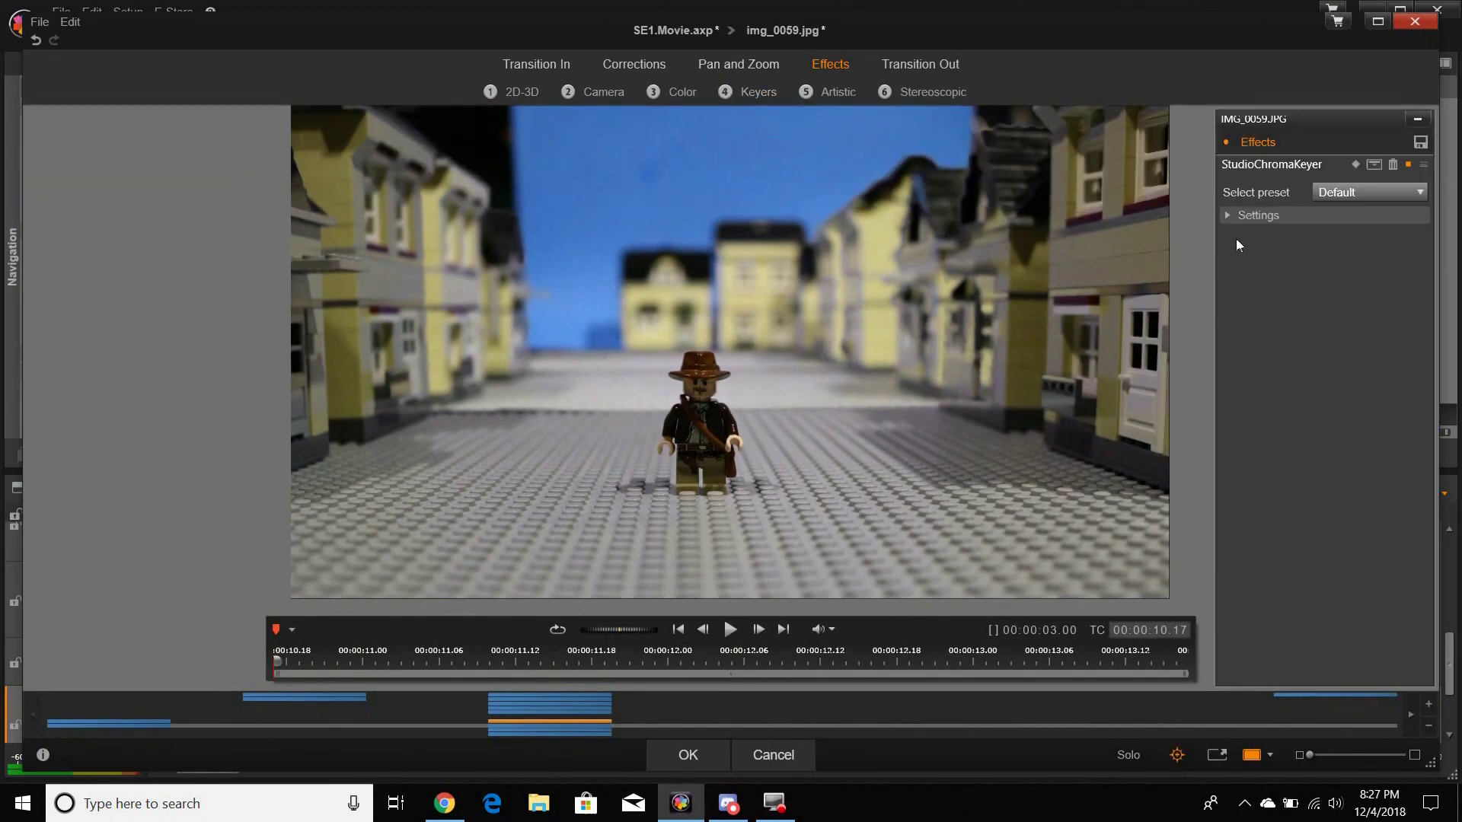
left_click(594, 197)
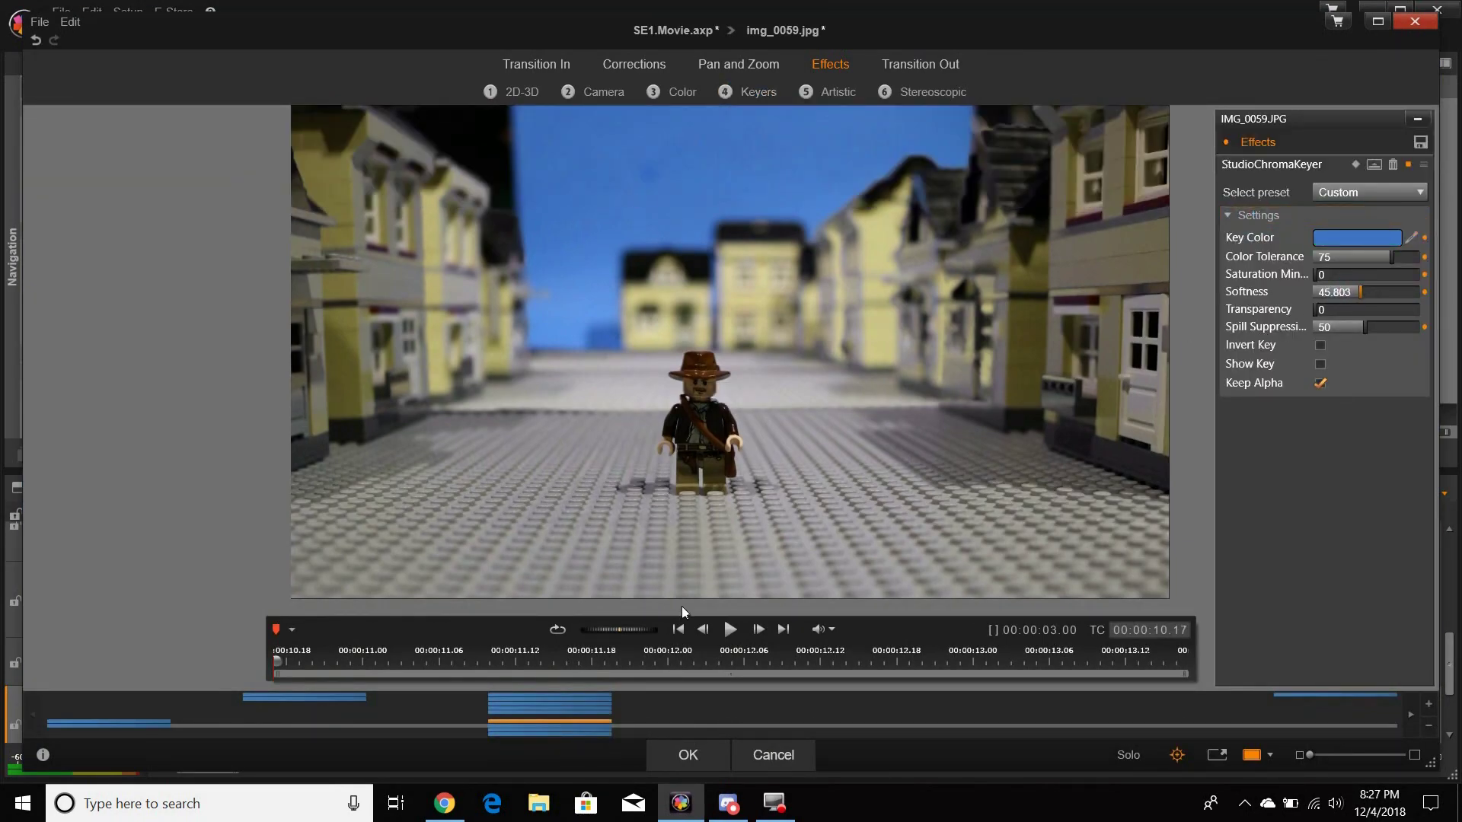
left_click(511, 91)
double_click(460, 139)
left_click_drag(1326, 236, 1340, 236)
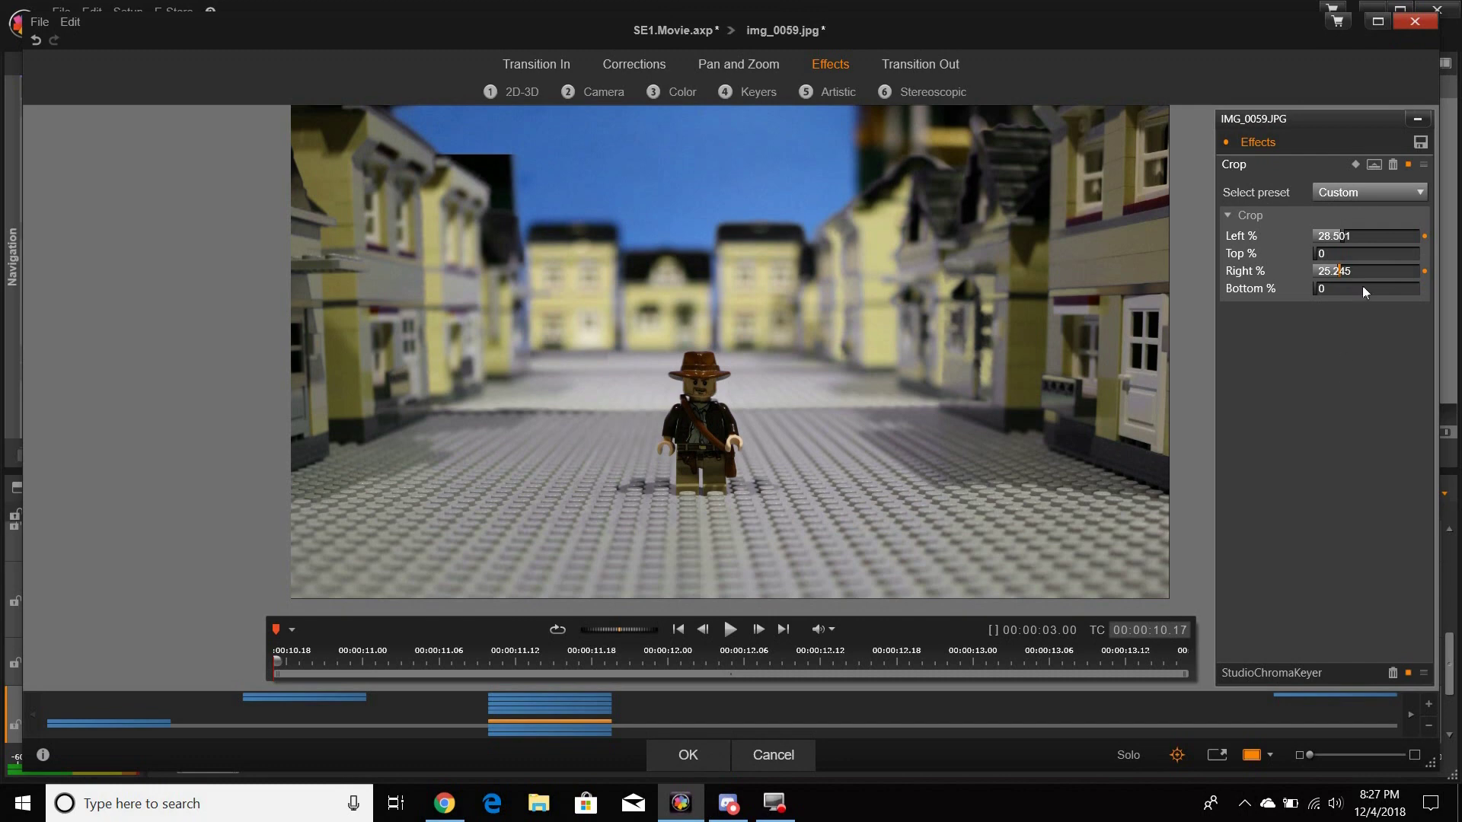
left_click(688, 755)
Key out IMG_0060's blue backdrop with StudioChromaKeyer
right_click(623, 722)
right_click(992, 571)
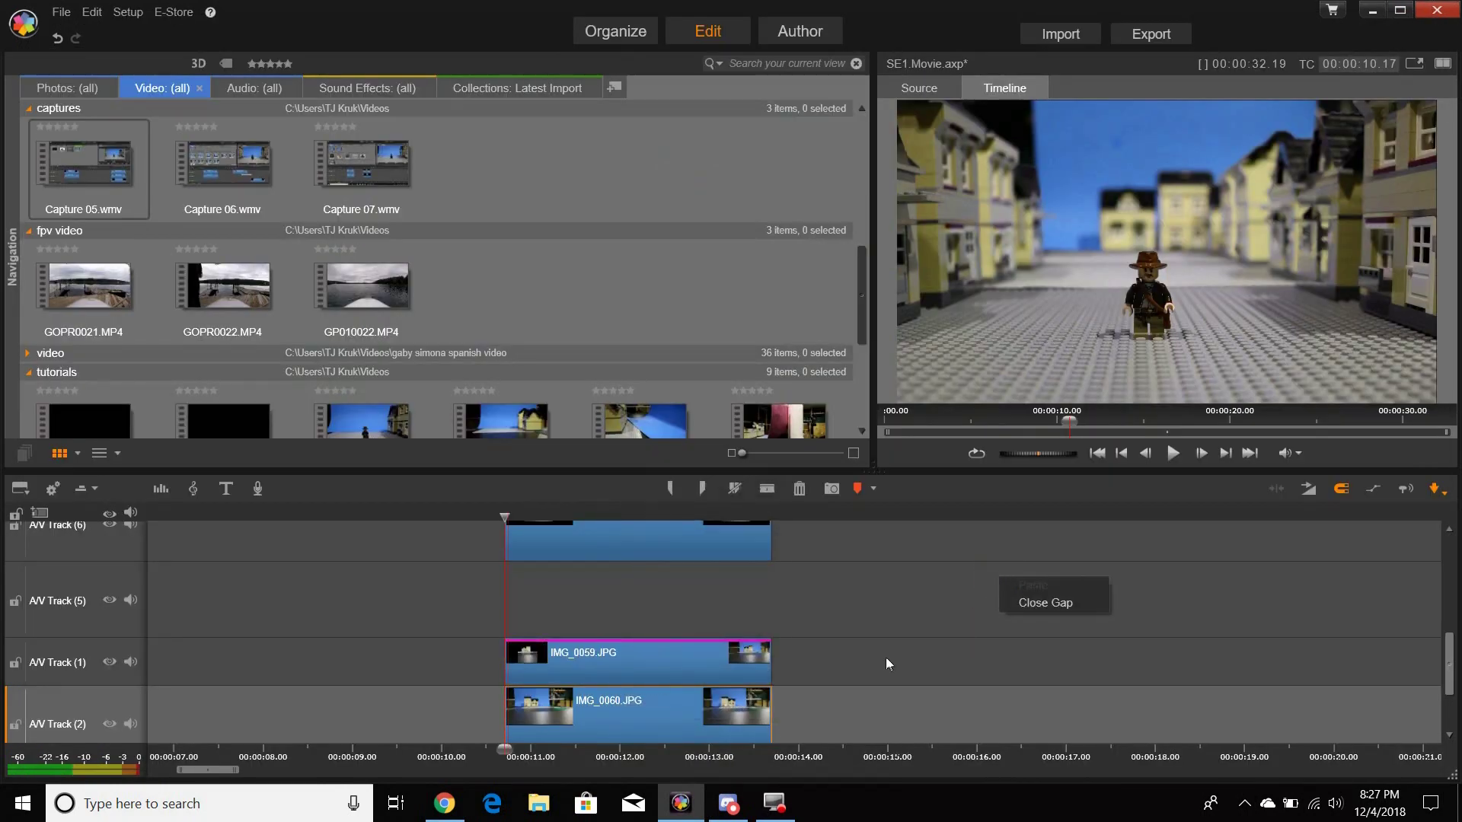
left_click_drag(629, 712, 626, 723)
scroll(609, 685, "down", 1)
left_click_drag(594, 662, 594, 591)
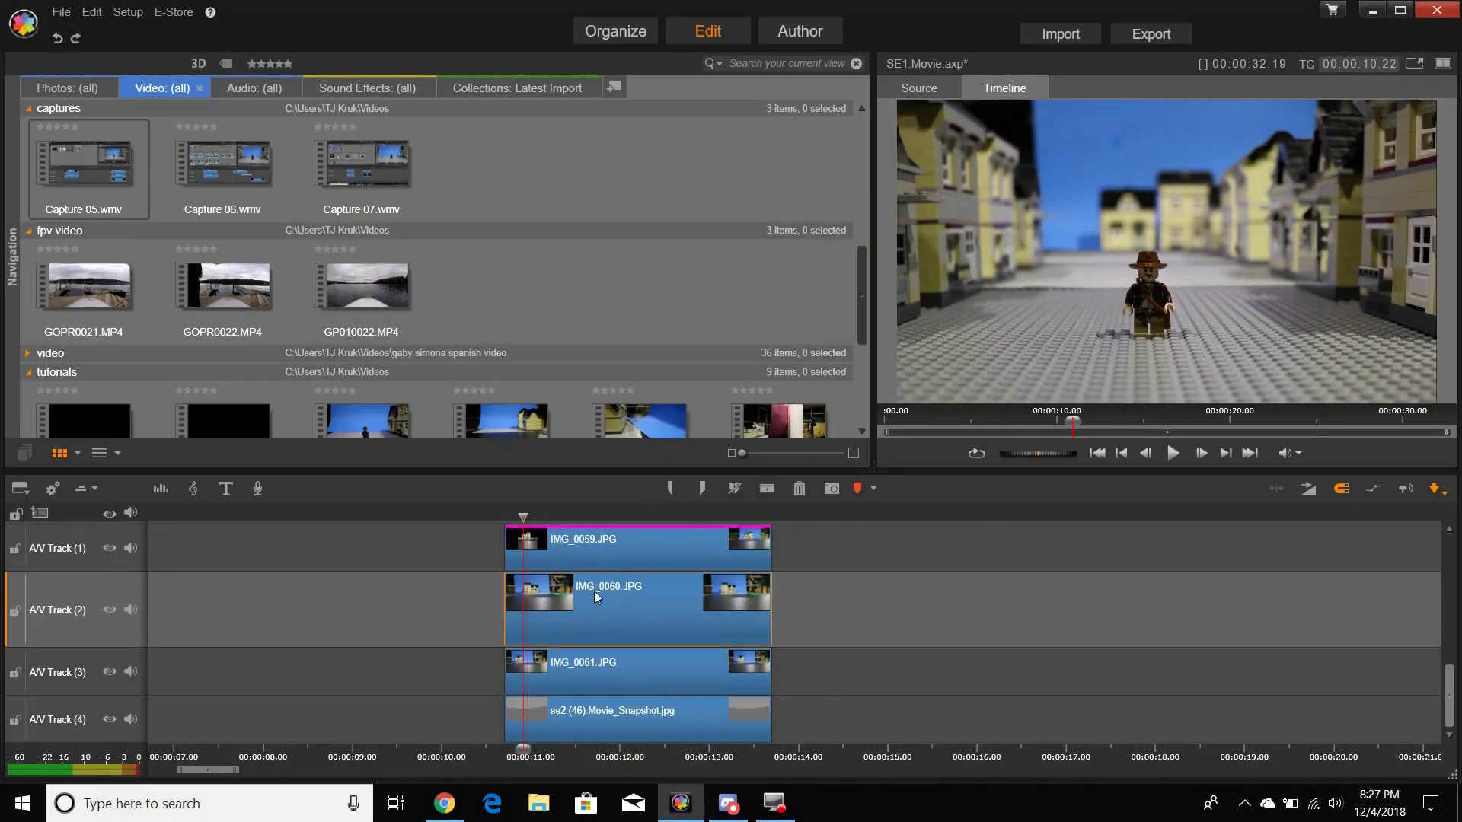
right_click(594, 591)
left_click(705, 369)
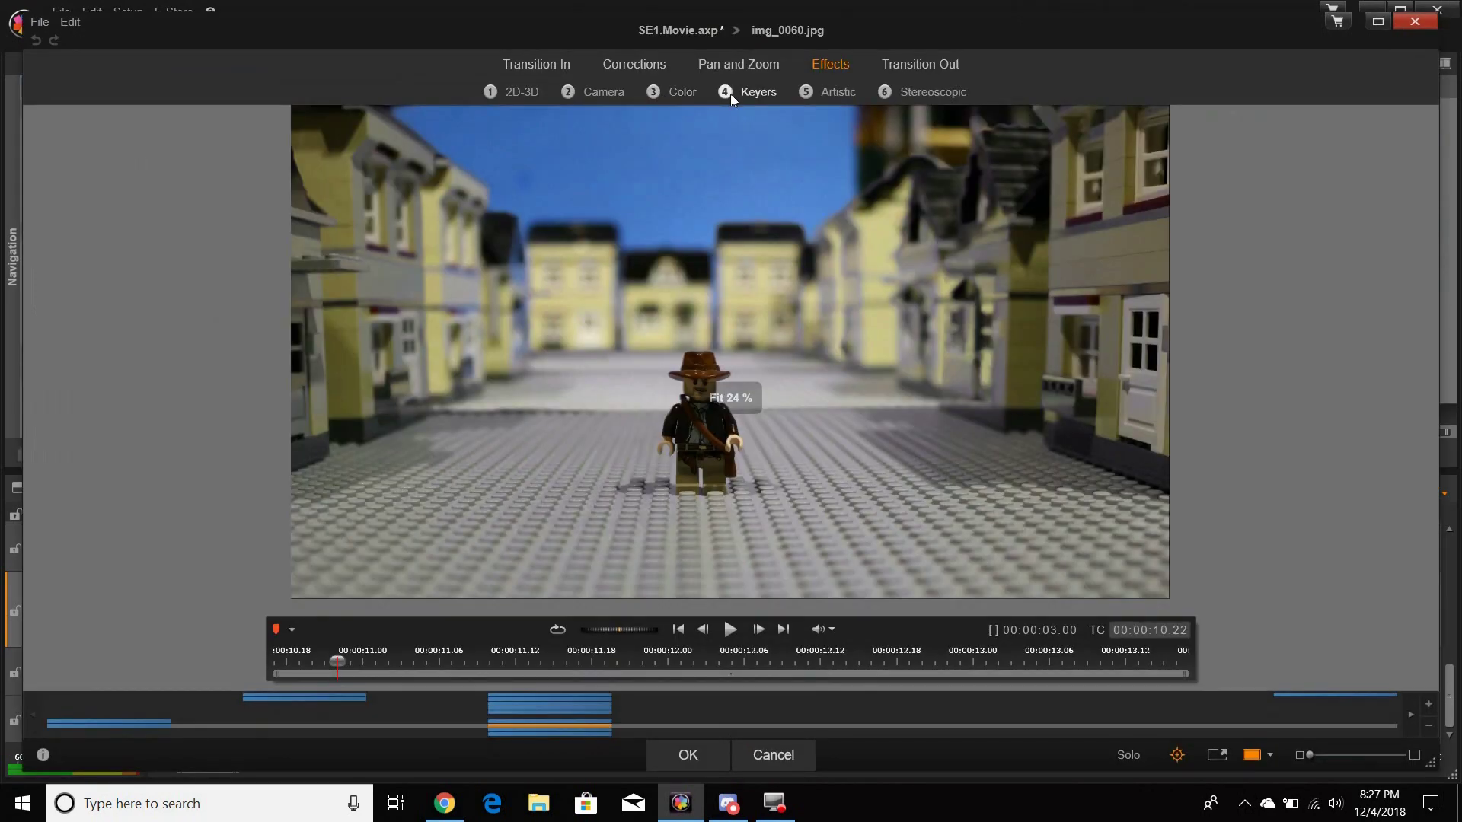
left_click(727, 91)
double_click(379, 149)
left_click(1252, 215)
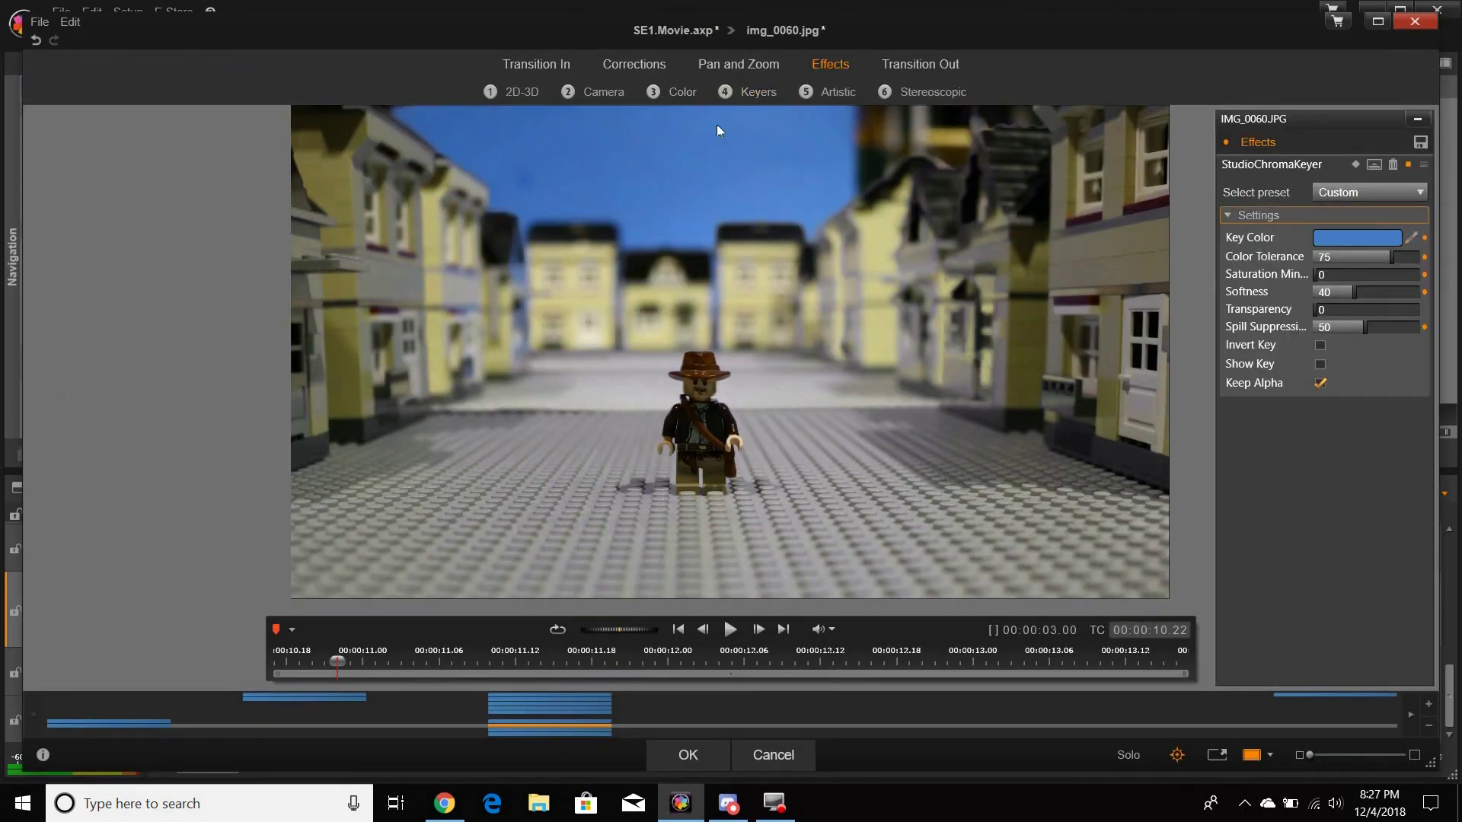
left_click(600, 92)
Add a Crop to IMG_0060 with Top at 0 and Right at 52.458%
double_click(300, 156)
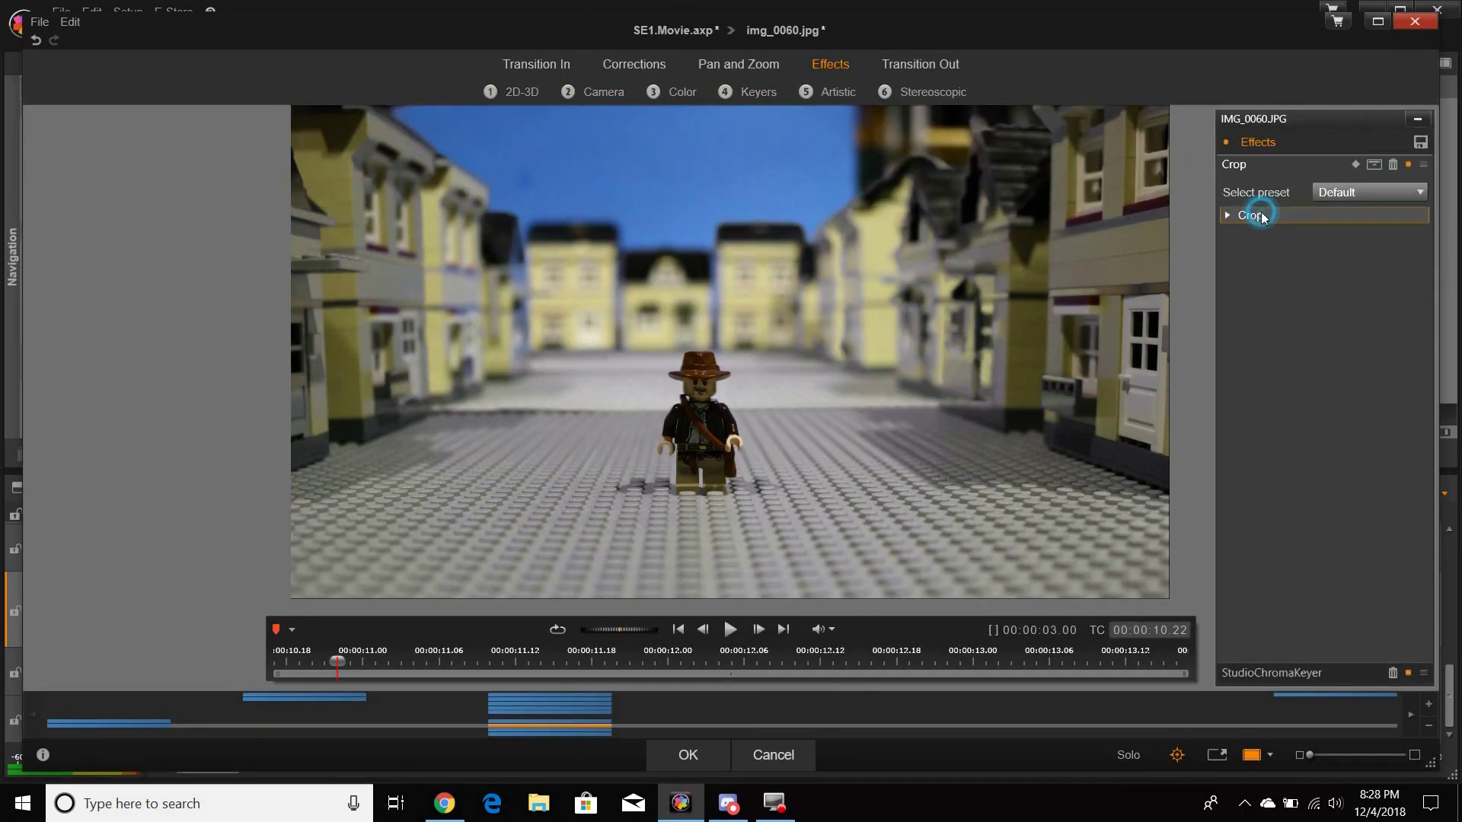
left_click(1250, 215)
left_click(1329, 272)
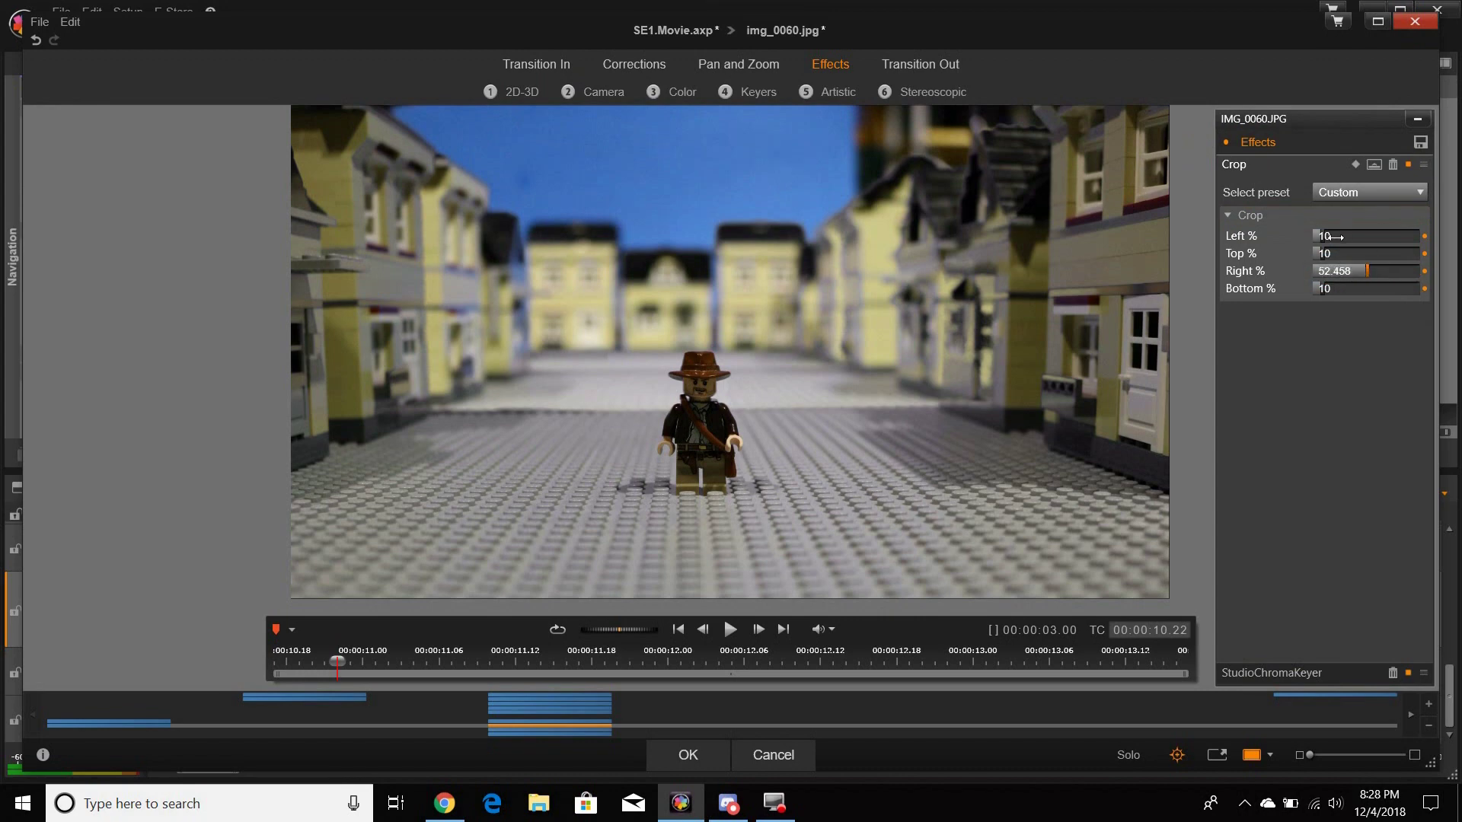
double_click(1331, 256)
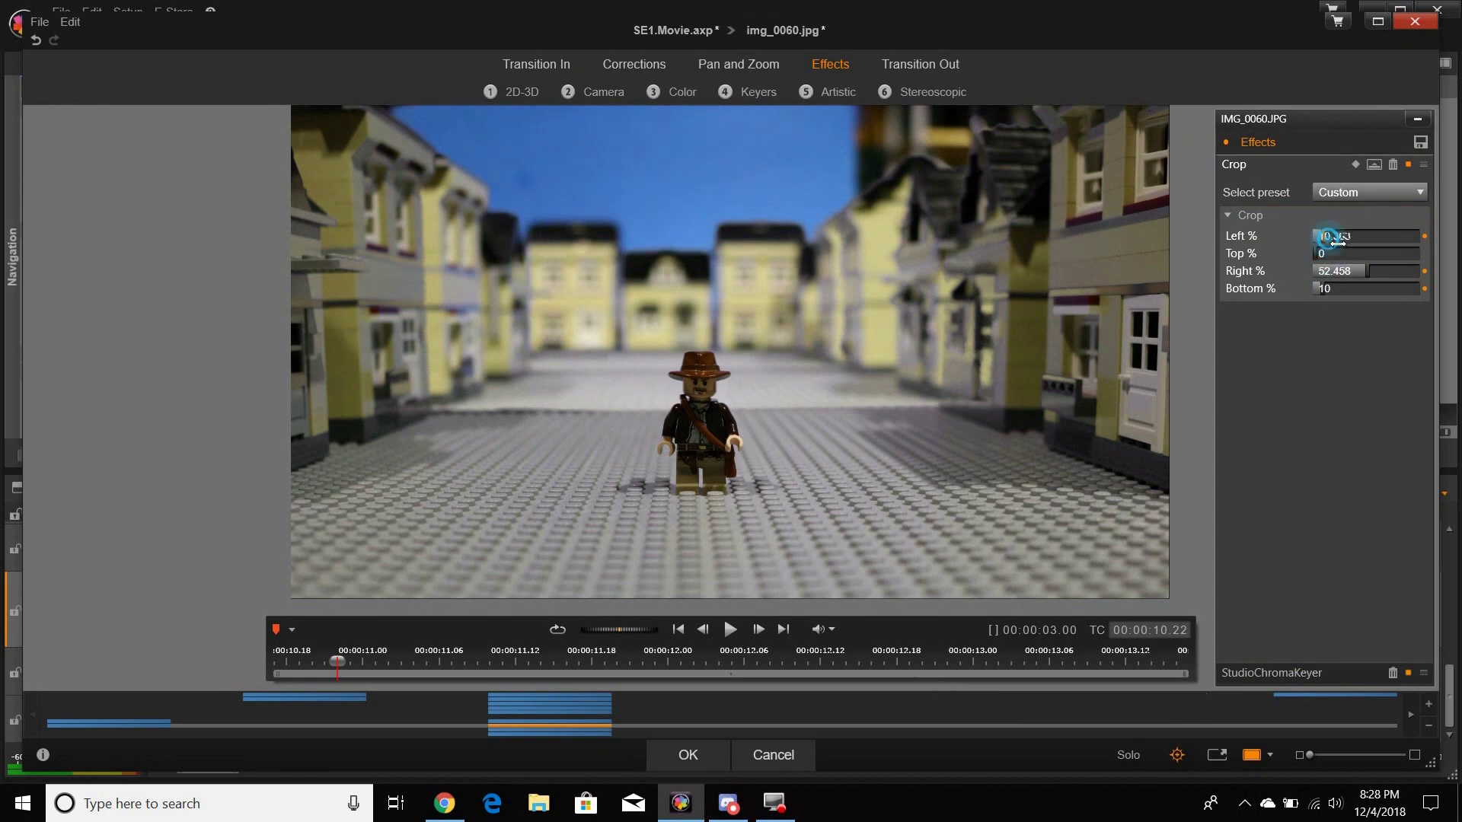
left_click(722, 748)
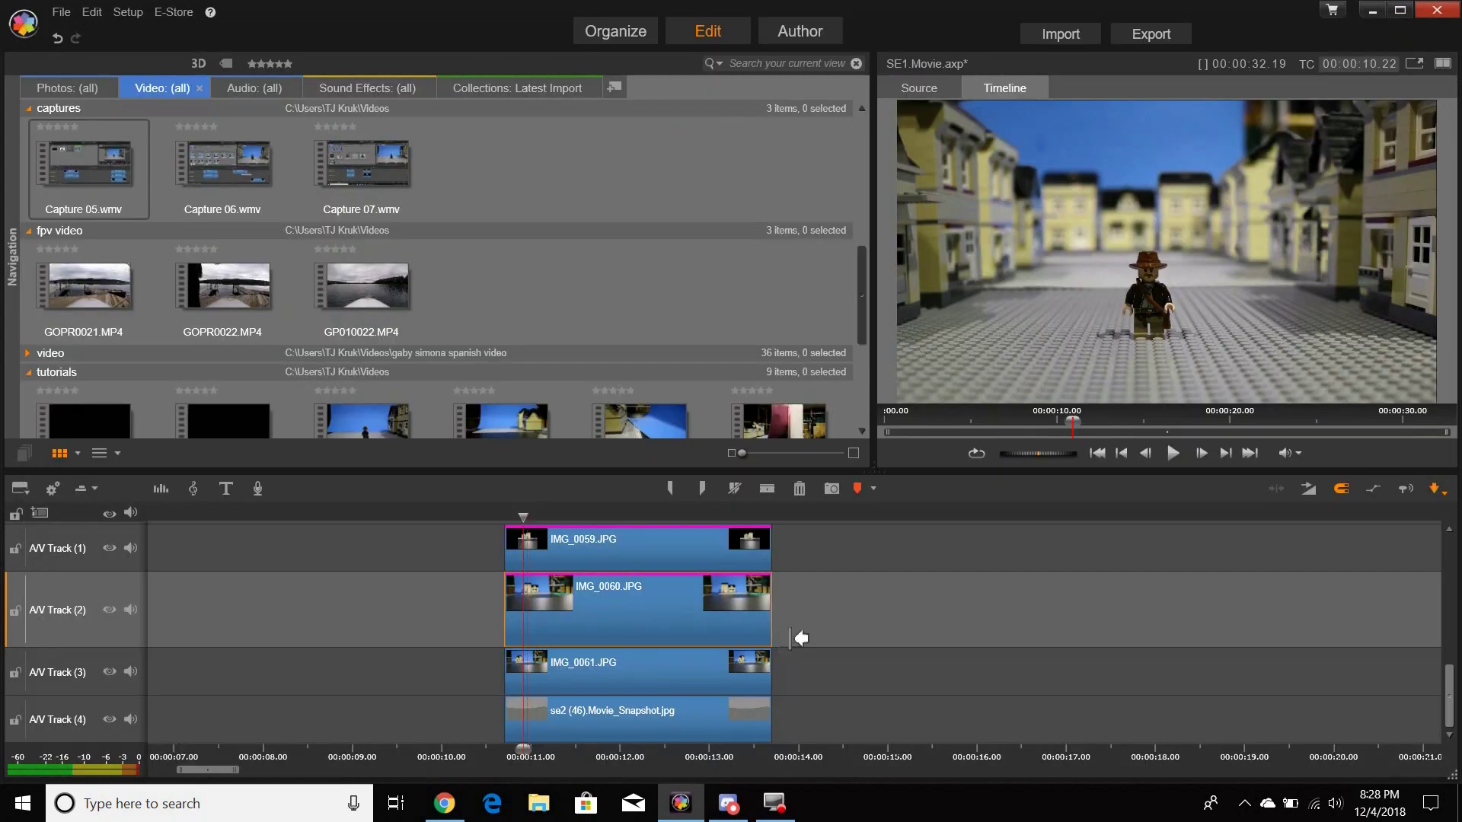
right_click(695, 669)
Apply StudioChromaKeyer to IMG_0061, sampling the blue backdrop as the key colour
left_click(789, 442)
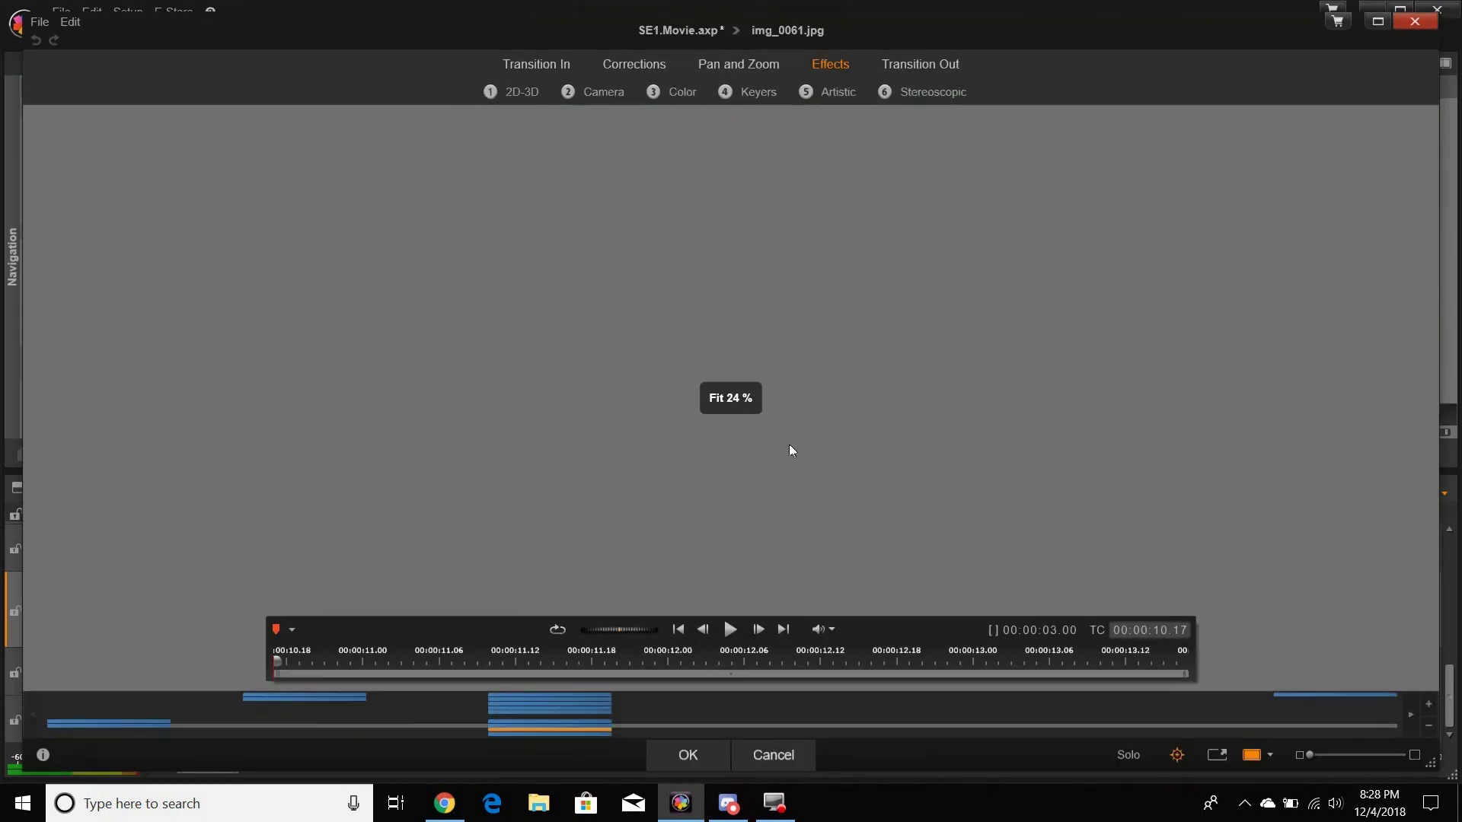
left_click(747, 91)
left_click_drag(379, 151, 545, 339)
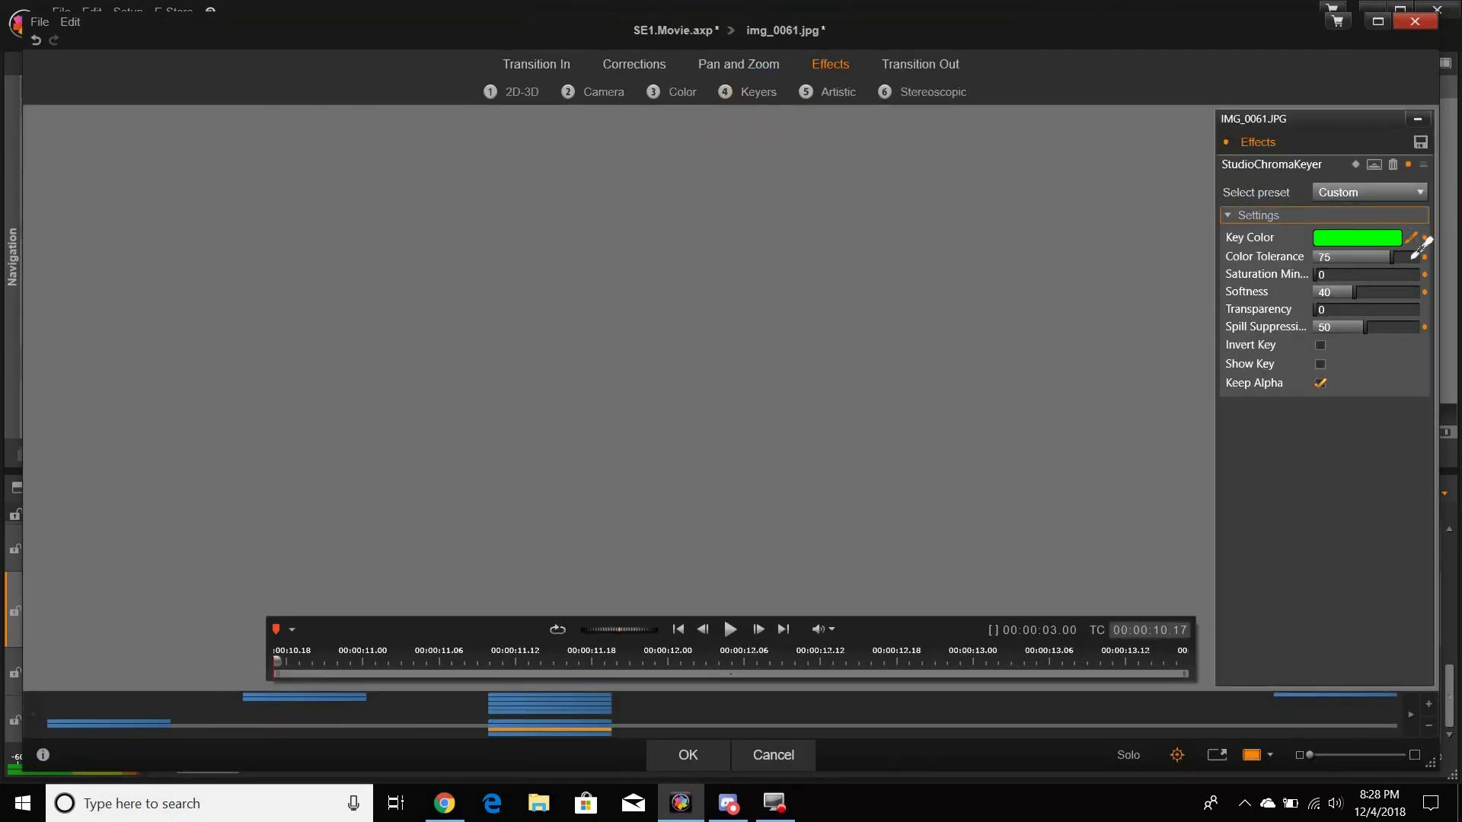
left_click(1412, 240)
left_click(1097, 128)
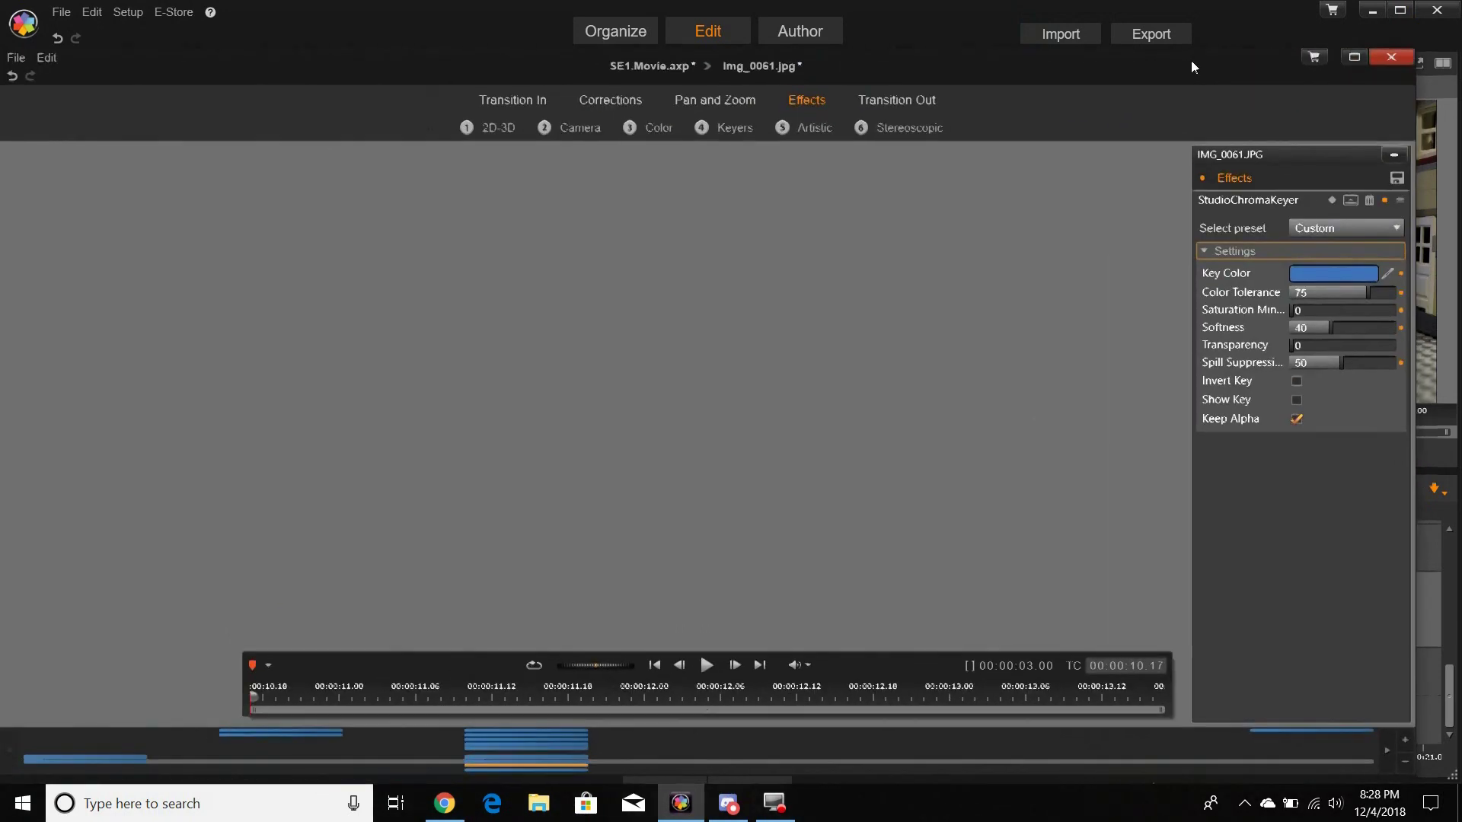
Add a Crop to IMG_0061, cropping the right side in to about 48%
left_click(606, 125)
left_click_drag(647, 180, 752, 305)
left_click(1261, 248)
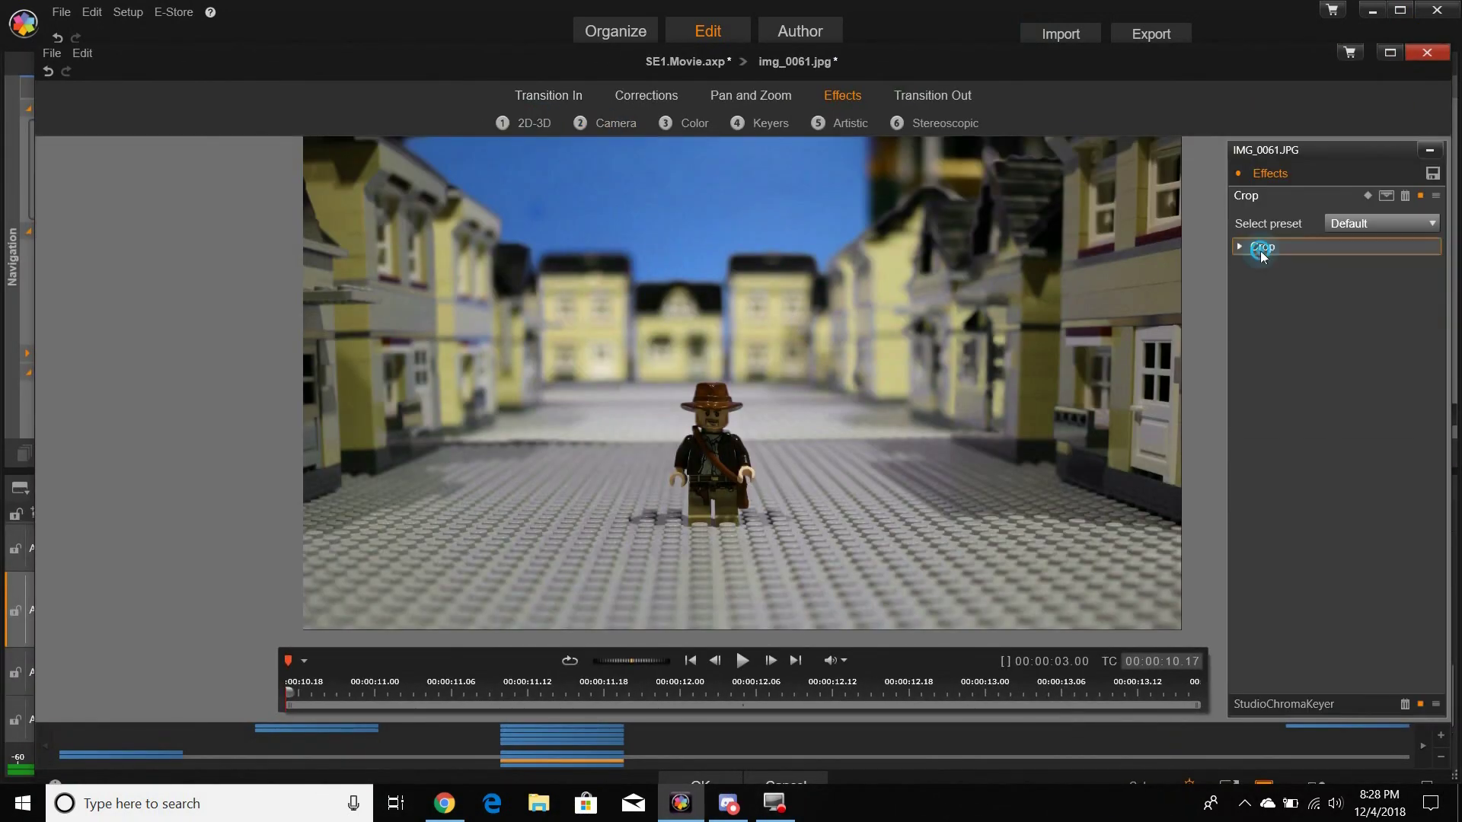
left_click_drag(1337, 302, 1430, 305)
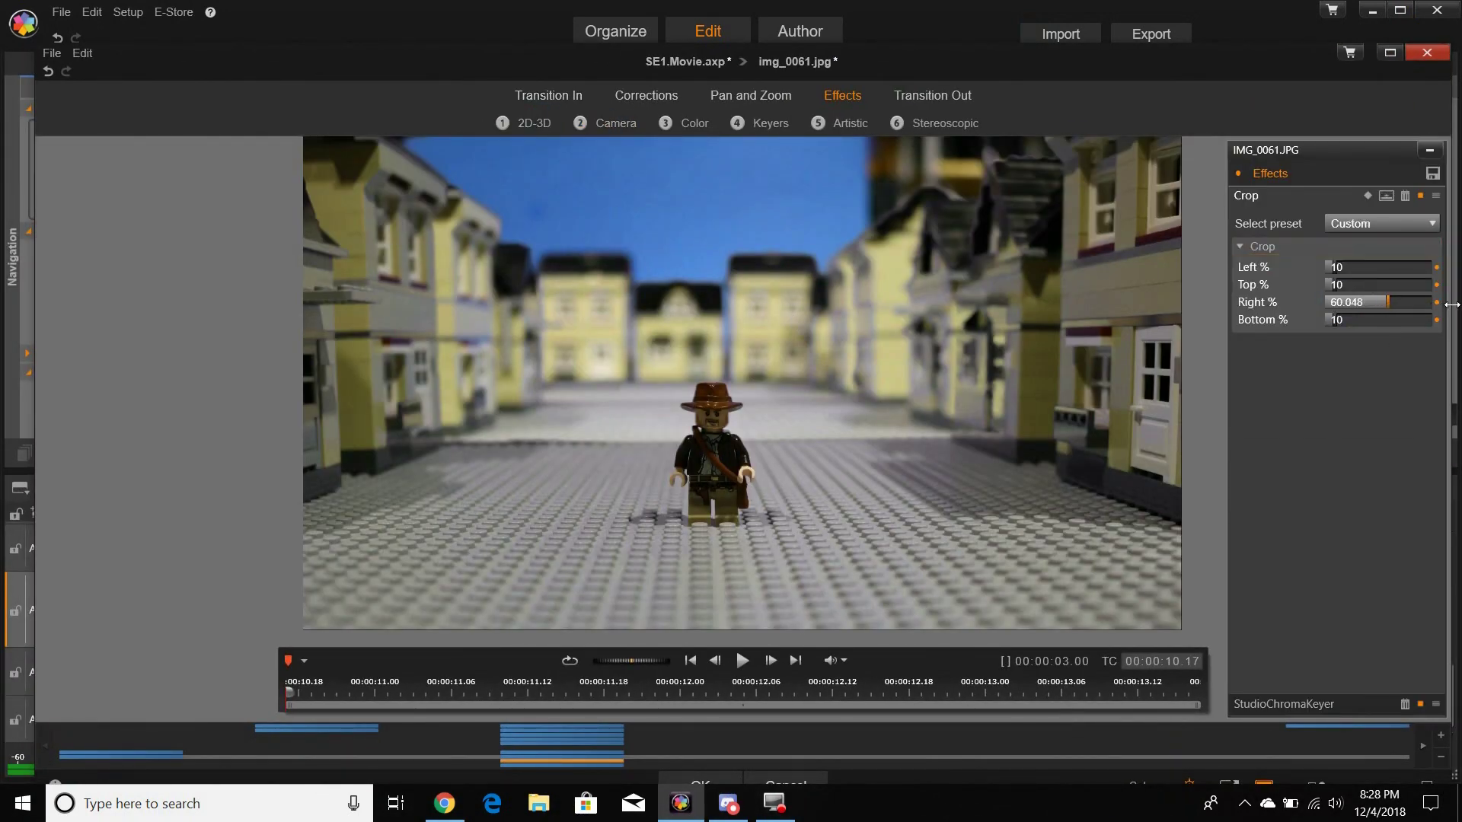